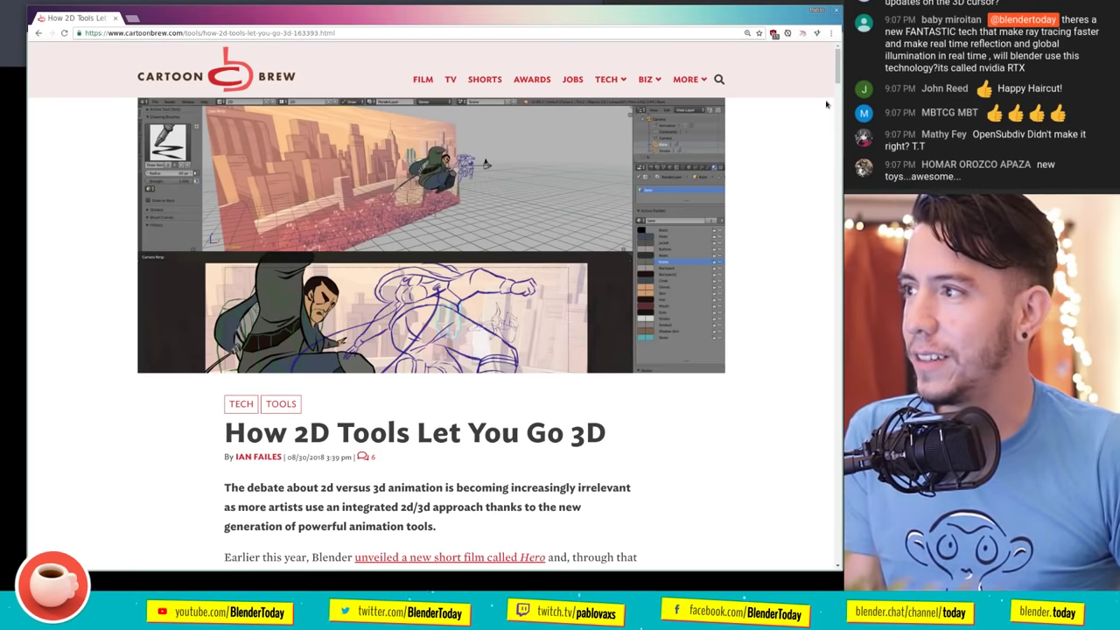
mouse_move(838, 65)
left_mouse_down()
mouse_move(837, 140)
mouse_move(822, 169)
mouse_move(839, 323)
mouse_move(837, 52)
left_mouse_up()
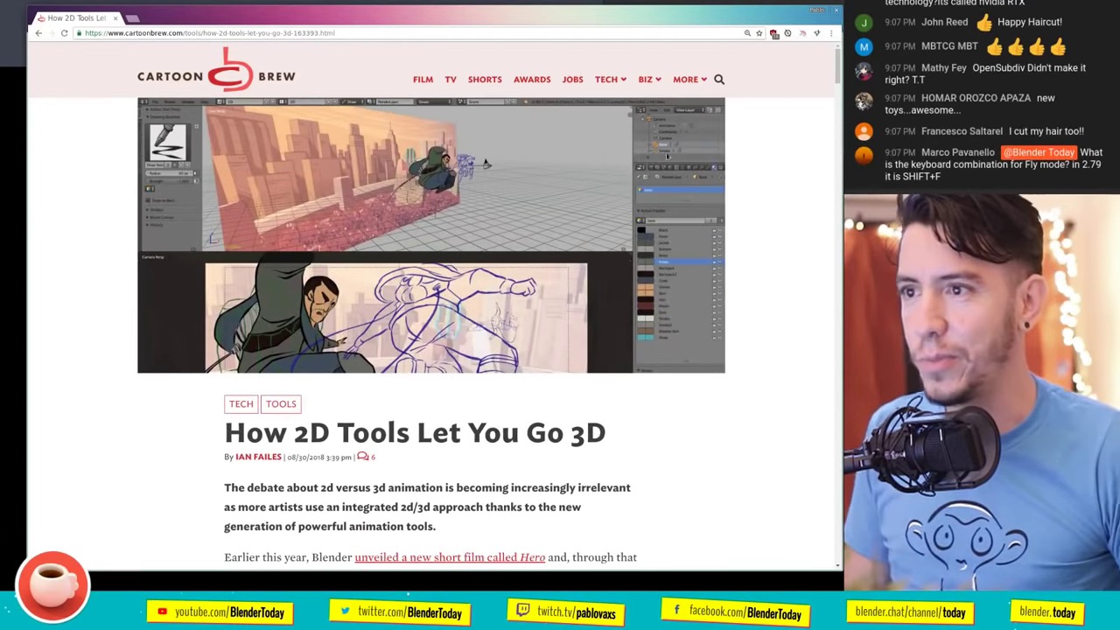
left_click(289, 33)
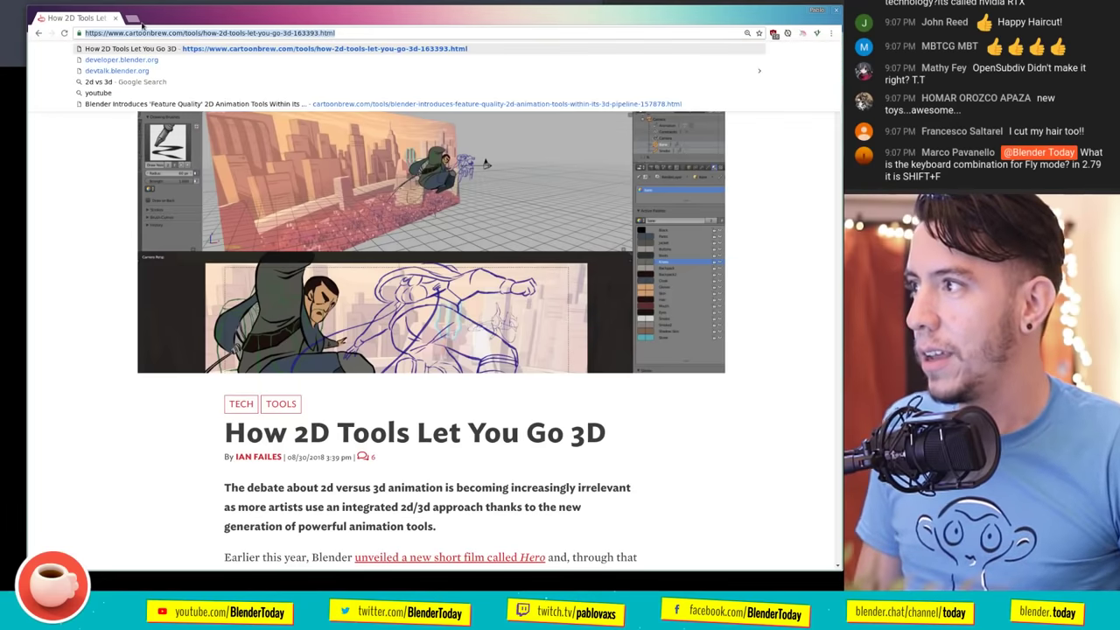
left_click(90, 189)
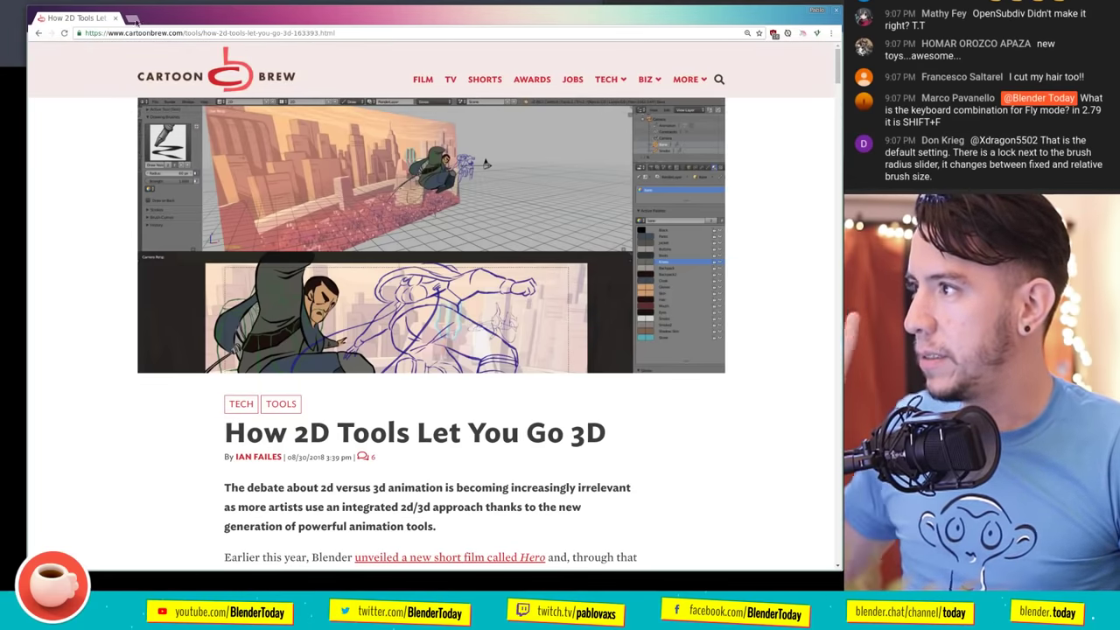
Open lists.blender.org/pipermail in a new tab and look through the bf-blender-cvs September 2018 archive sorted by date.
left_click(132, 19)
type("lists.blender.org/pipermail/")
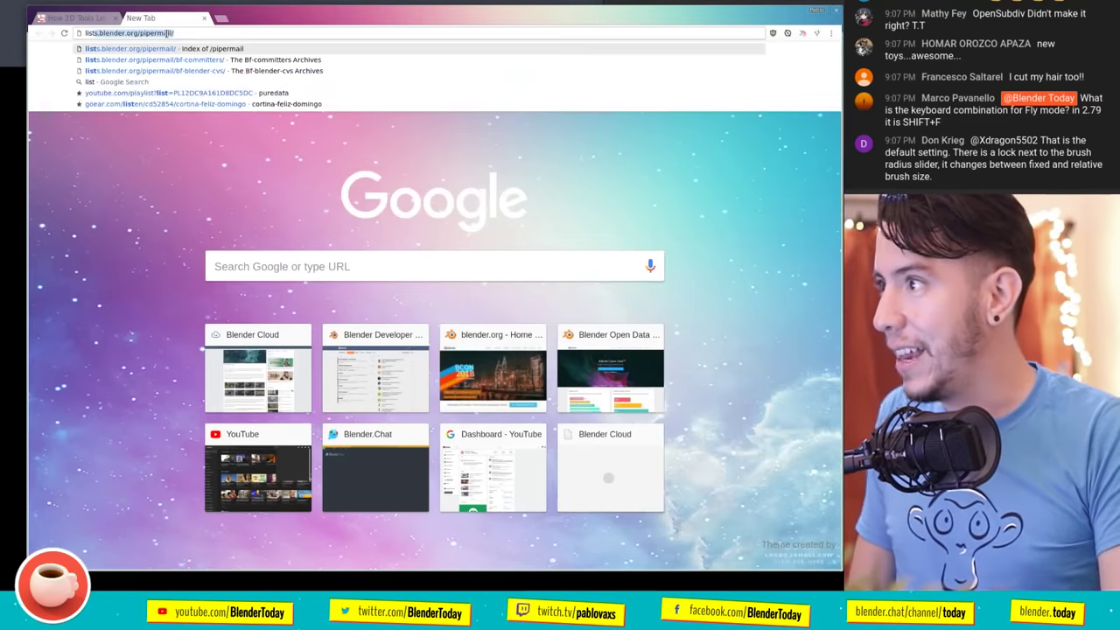
key("Return")
left_click(109, 188)
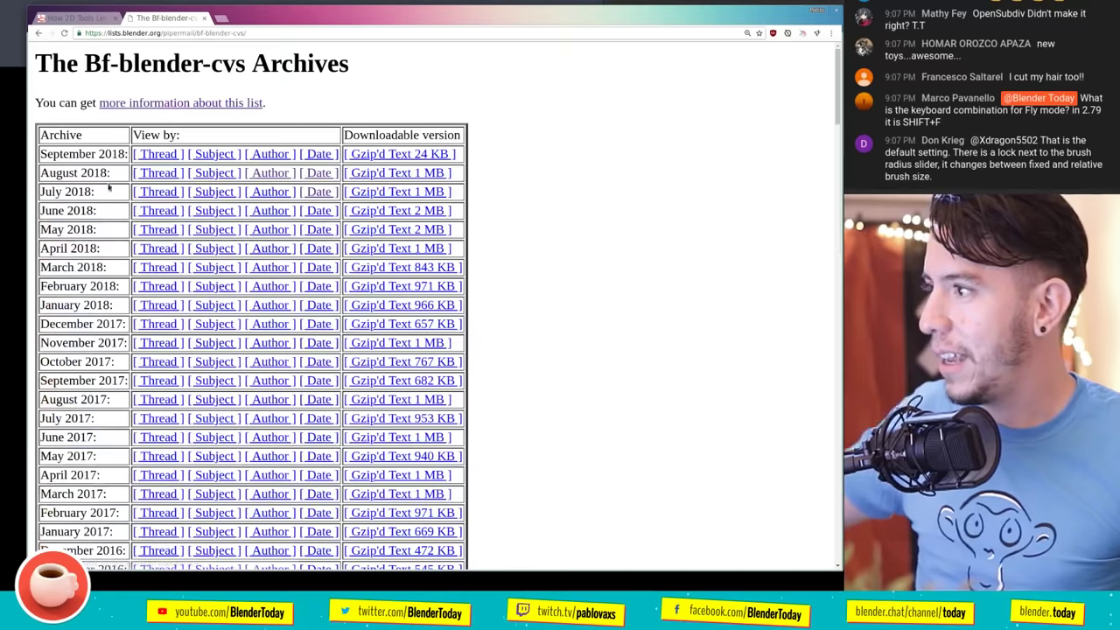
left_click(317, 154)
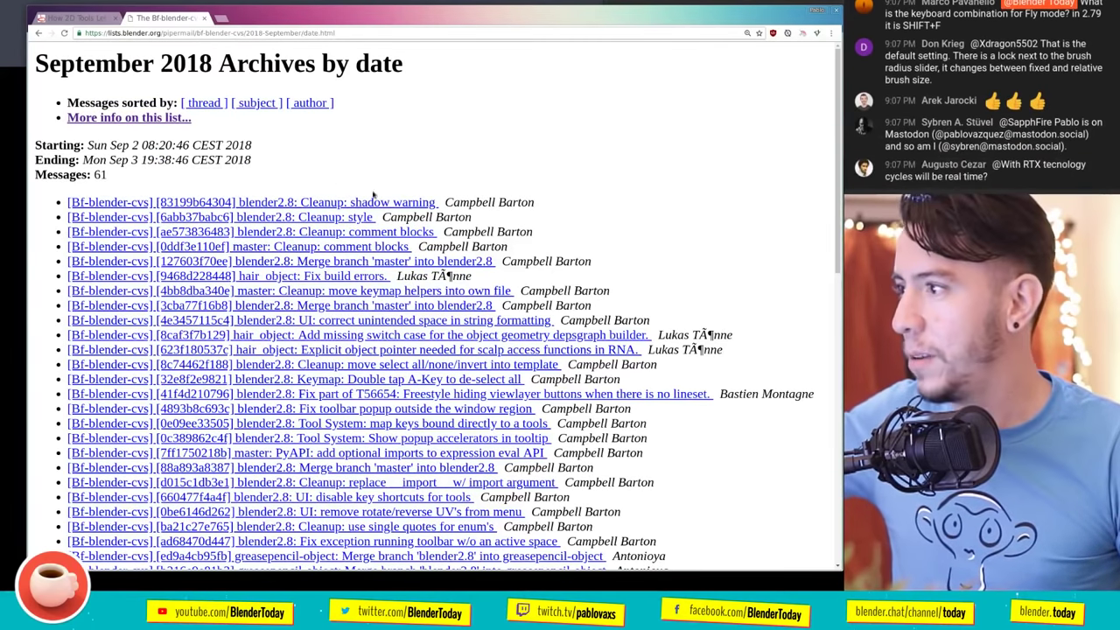
scroll(423, 203, "down", 10)
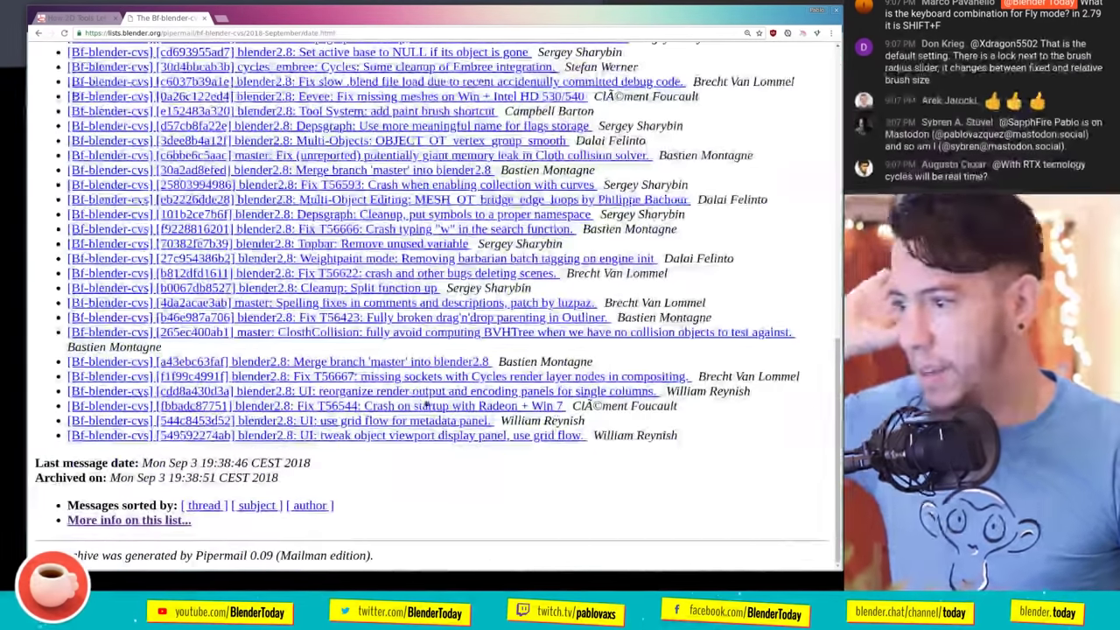
Return to the pipermail index and open the 2018-09-03 developers meeting notes from the bf-committers September 2018 archive by date.
key("alt+Left")
key("alt+Left")
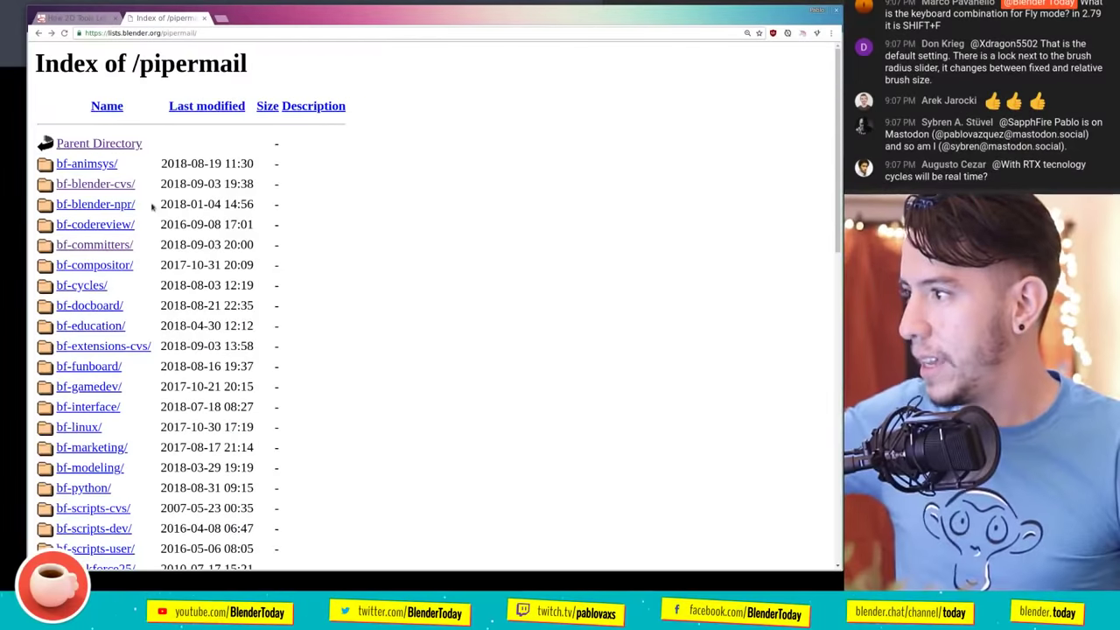
left_click(109, 248)
left_click(315, 155)
left_click(315, 218)
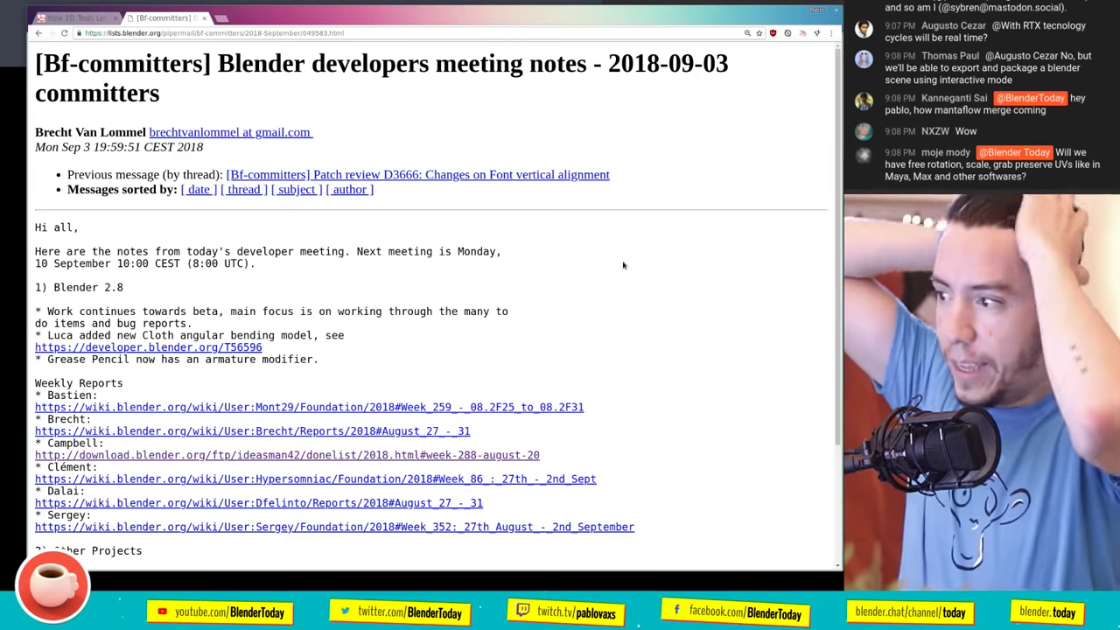
View the linked Cloth task T56596 in a separate tab, then return to the meeting notes.
middle_click(235, 348)
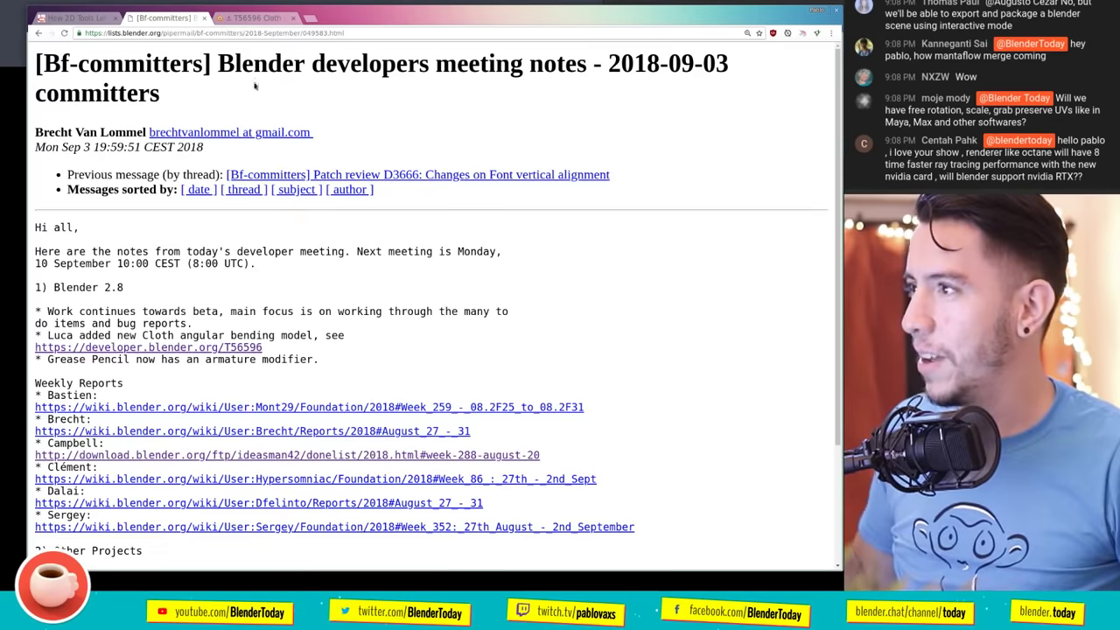
left_click(255, 19)
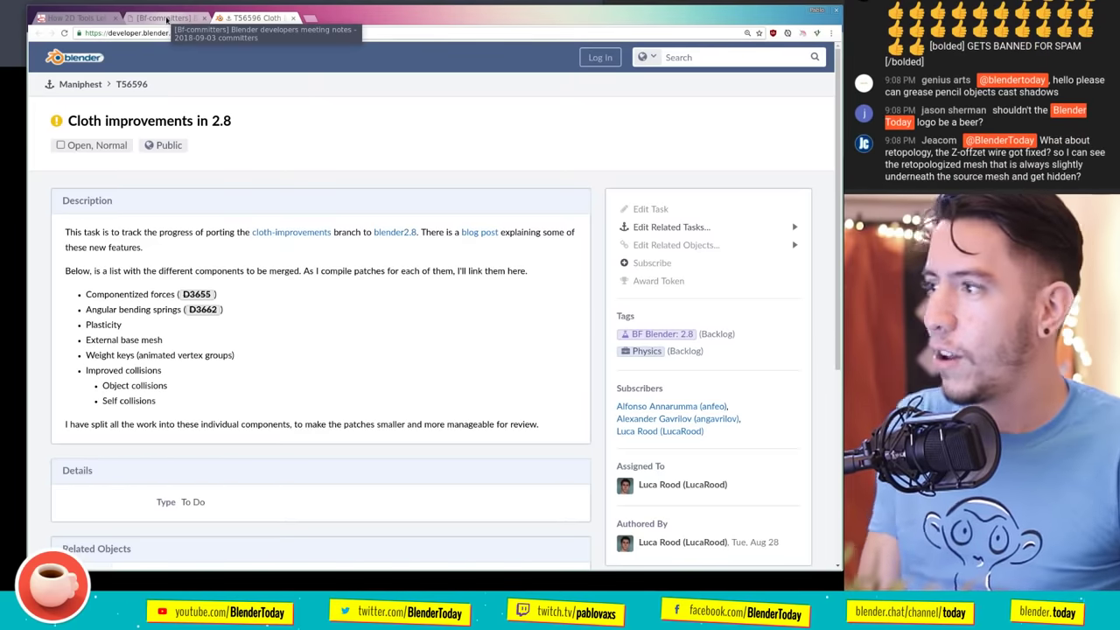
left_click(166, 19)
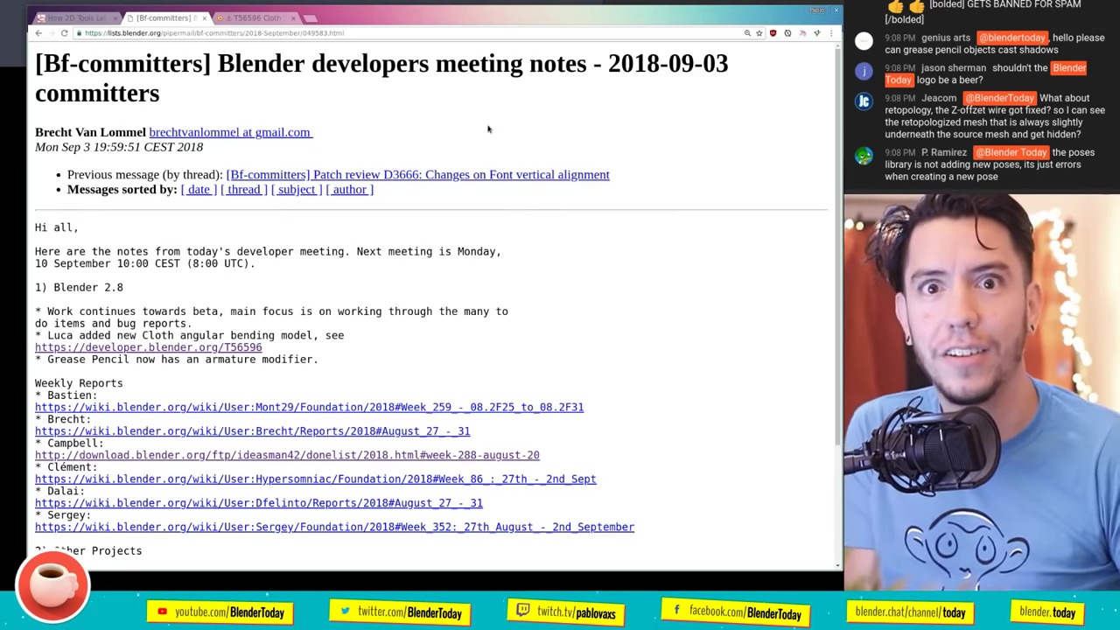
Read through the meeting notes, highlighting the Grease Pencil armature modifier line and the Windows and Linux library upgrade line.
scroll(398, 337, "down", 2)
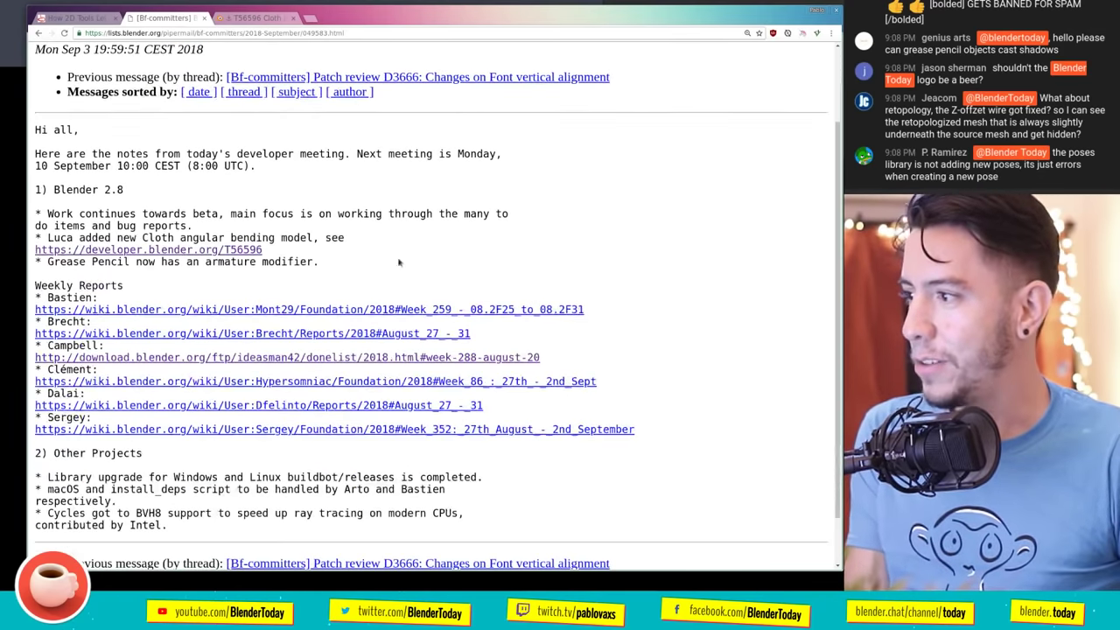
triple_click(297, 264)
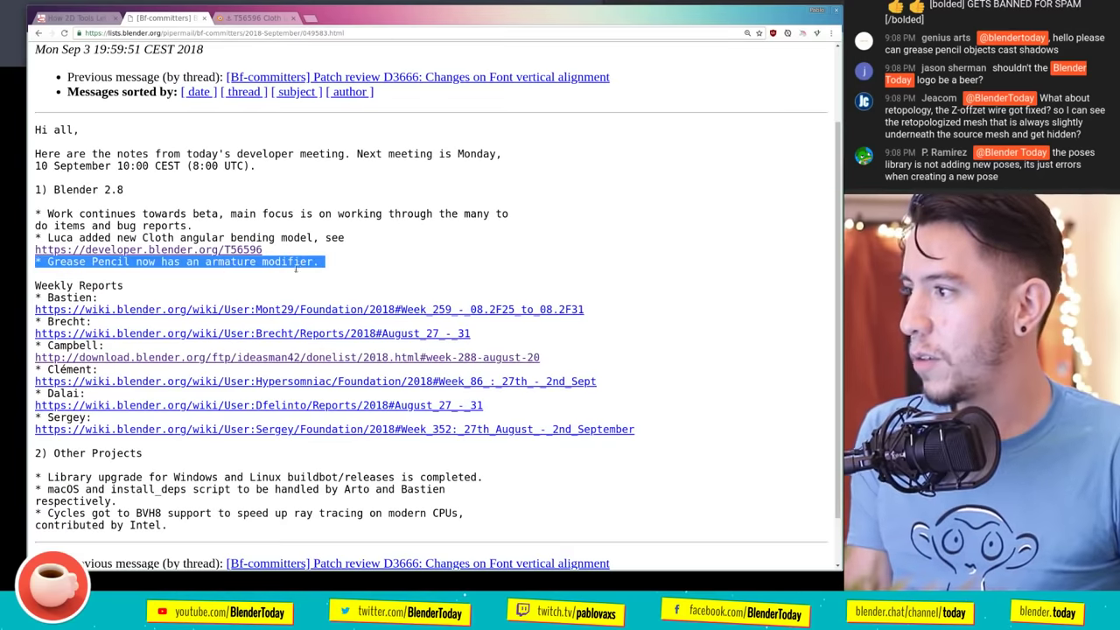
left_click(495, 238)
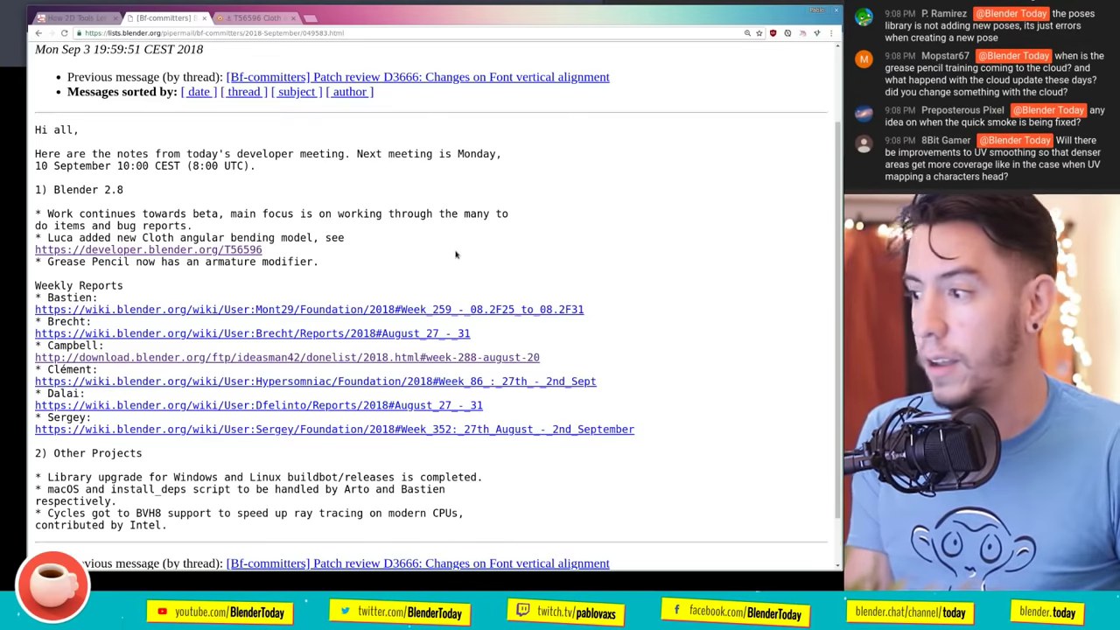
scroll(456, 254, "down", 1)
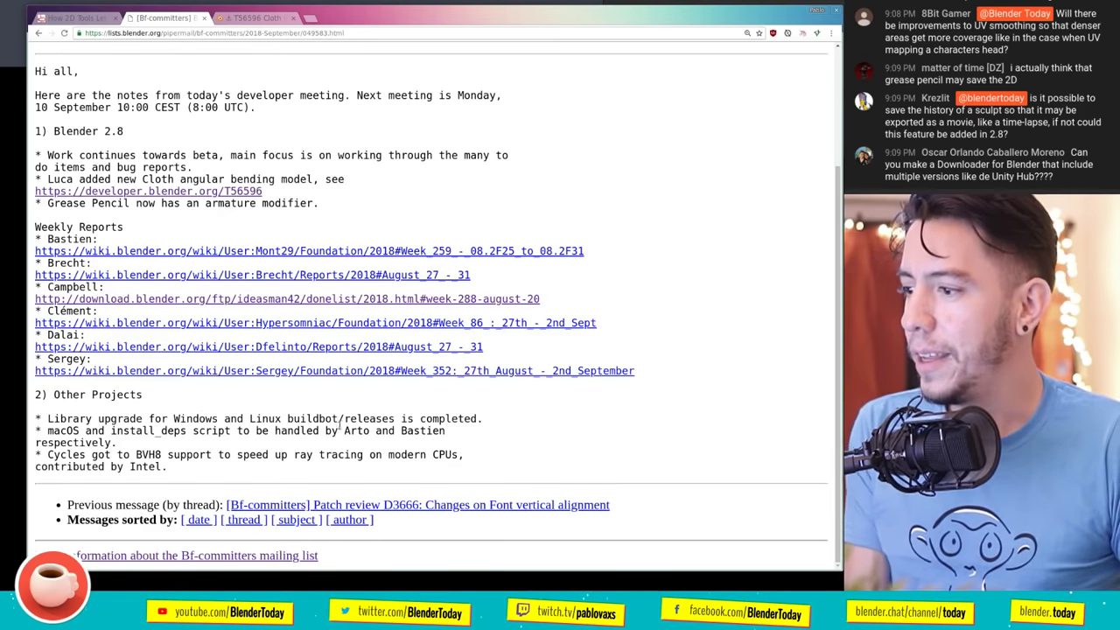
left_click_drag(484, 419, 44, 420)
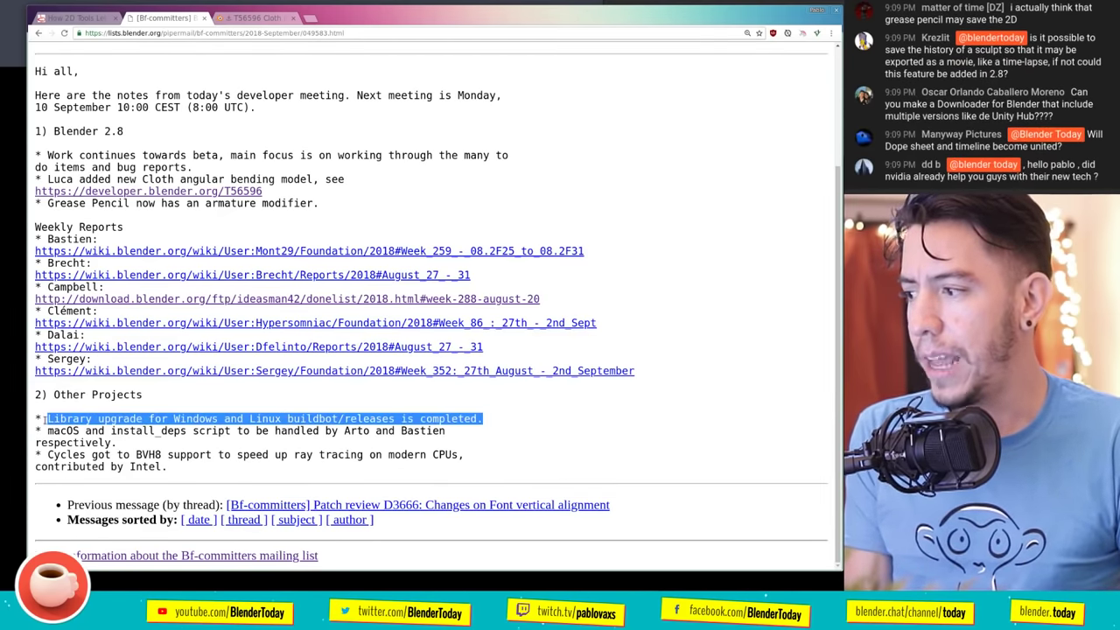
left_click(513, 427)
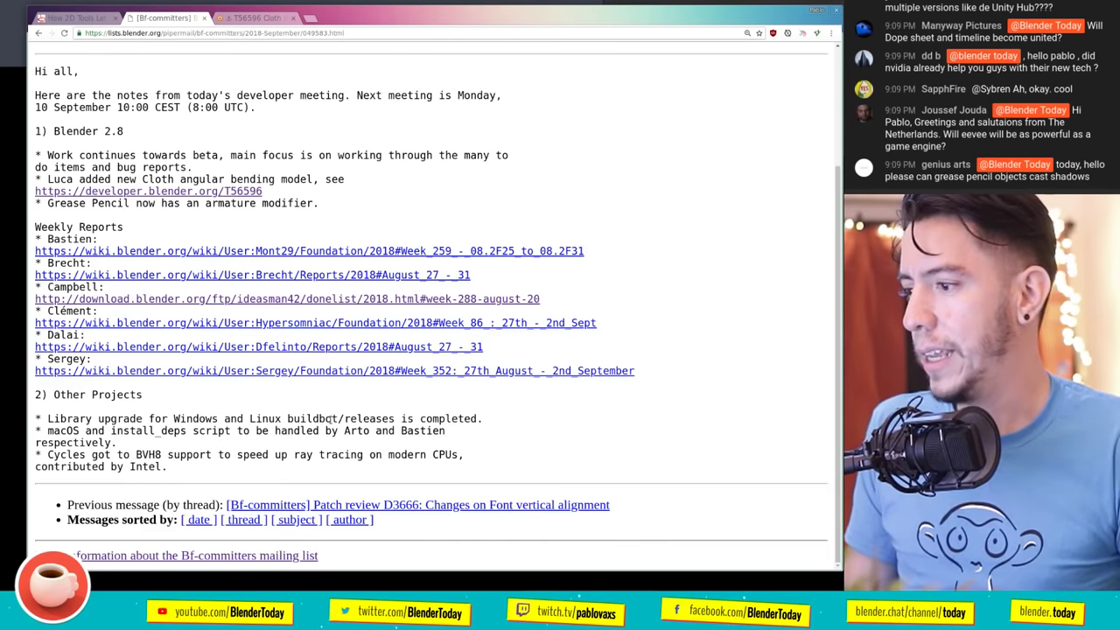
Switch to the terminal, reposition and enlarge its window over the meeting notes, and clear its output.
key("F12")
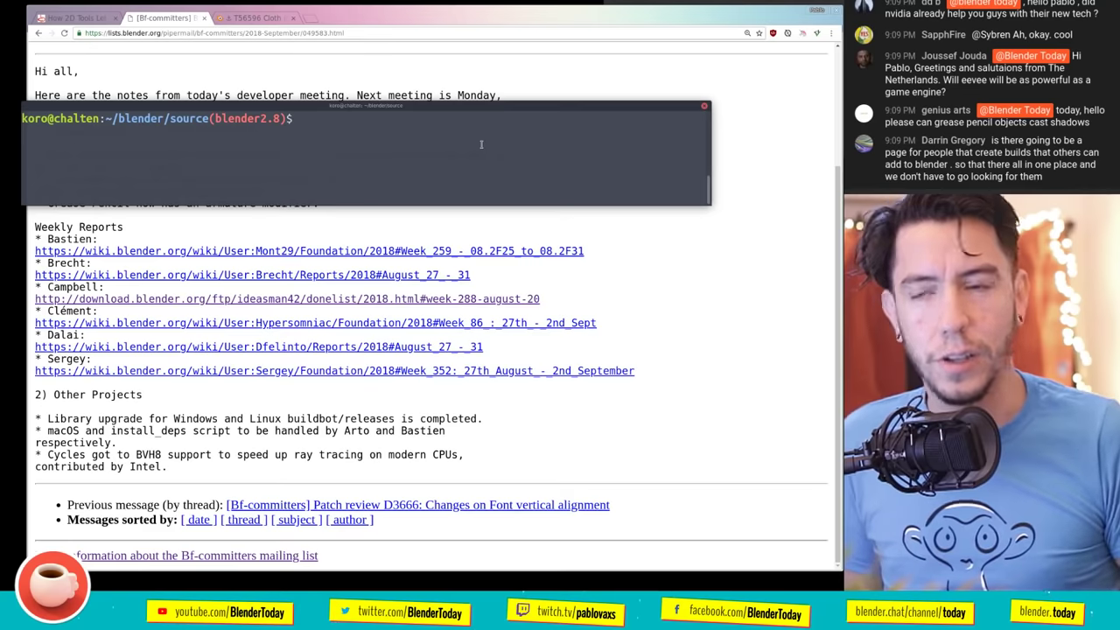
left_click_drag(481, 144, 511, 133, "alt")
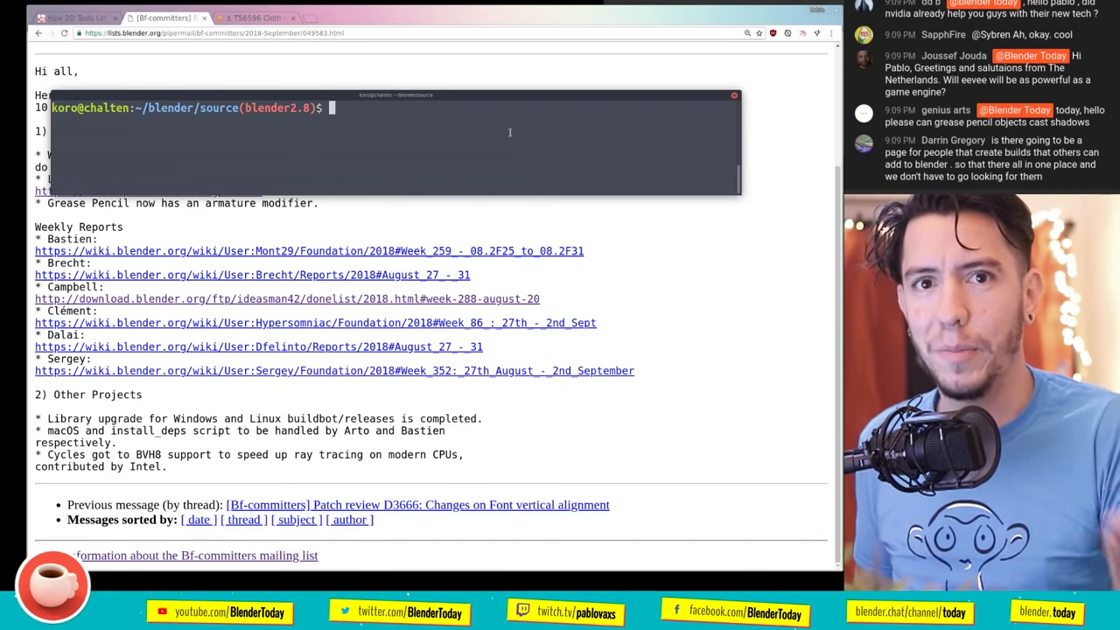
middle_click_drag(678, 176, 736, 184, "super")
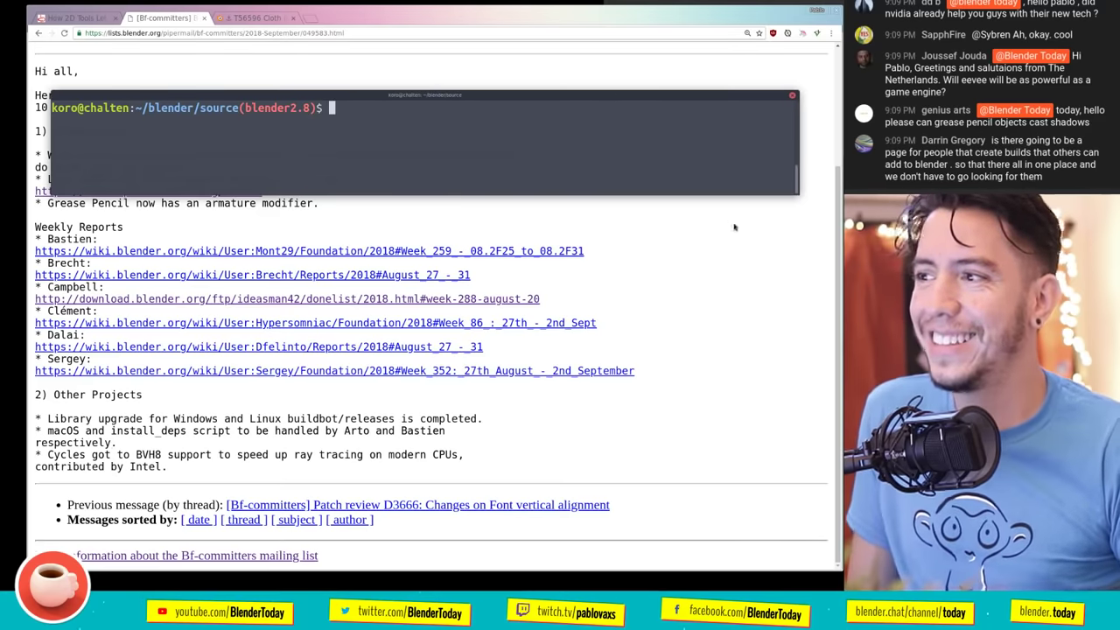
left_click_drag(770, 178, 750, 286)
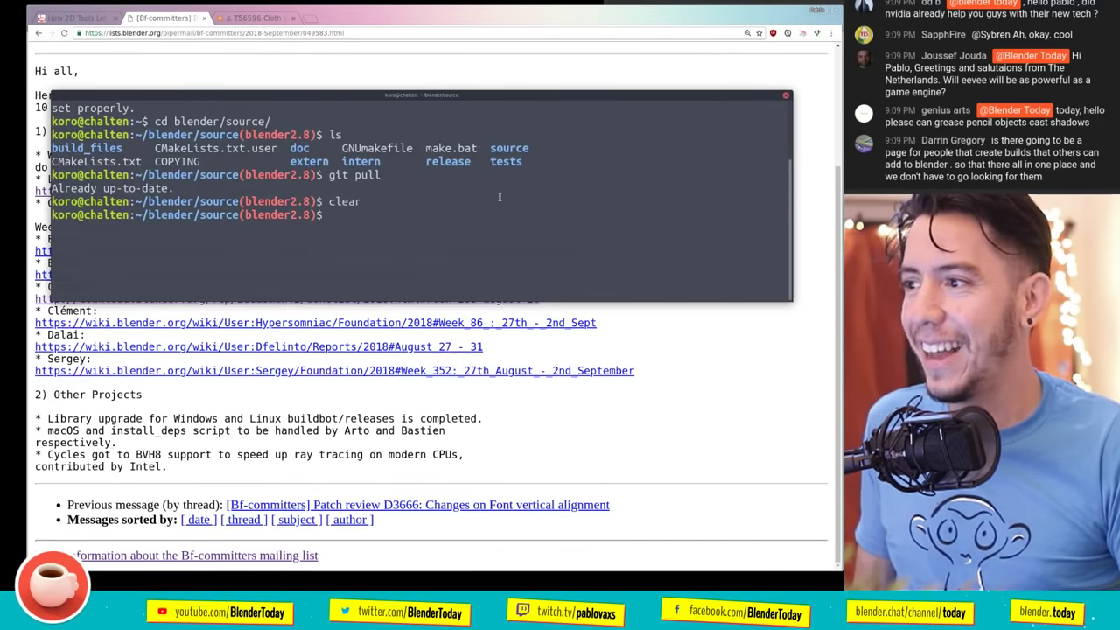
type("clear")
key("Return")
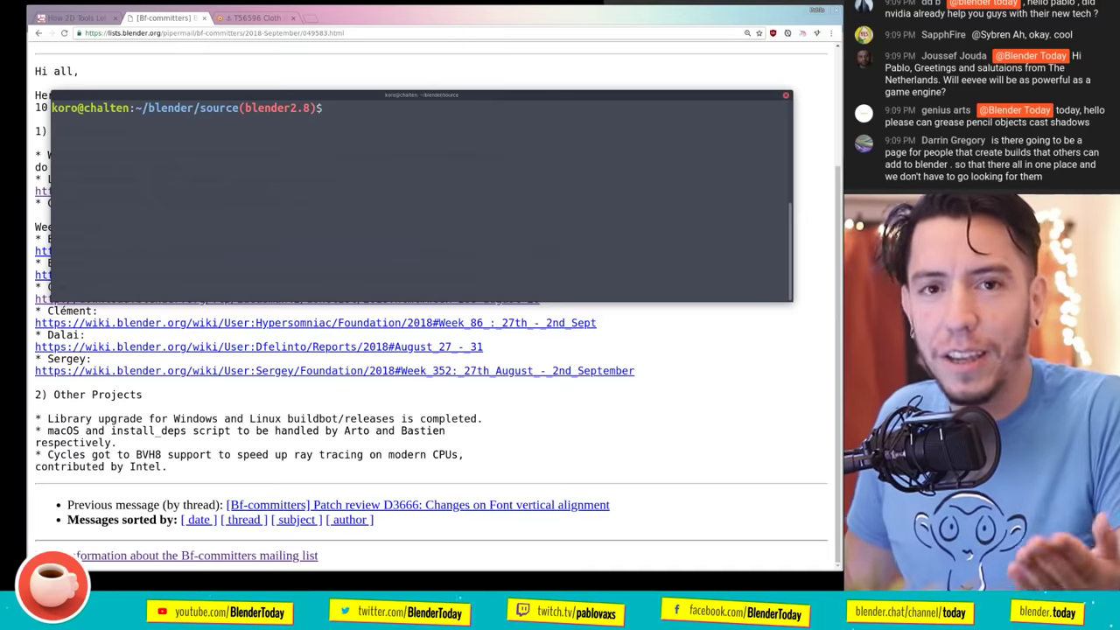
List the Blender source folder, change into build_files/build_environment/ and list its contents to locate the install_deps.sh script.
type("ls")
key("Return")
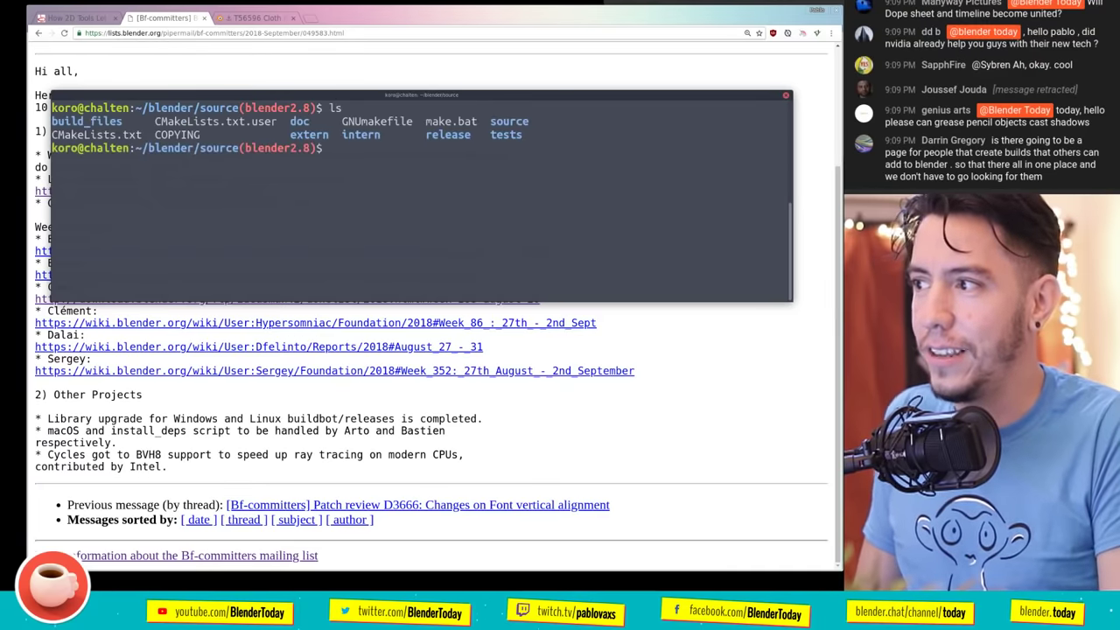
type("cd b")
key("Tab")
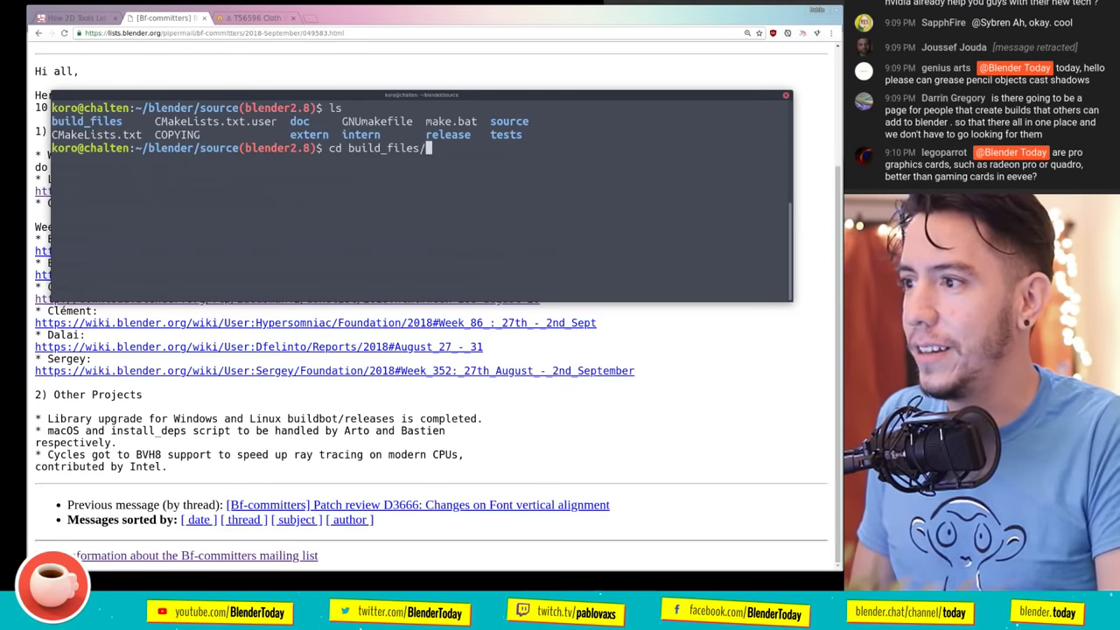
type("build_")
key("Tab")
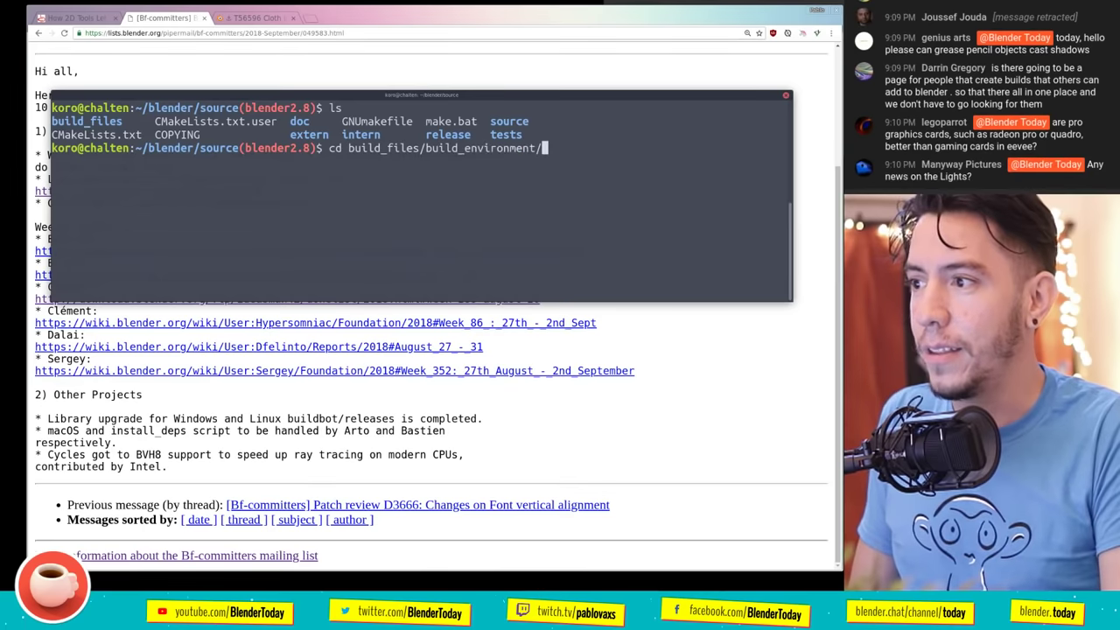
key("Return")
type("ls")
key("Return")
type("./i")
key("Tab")
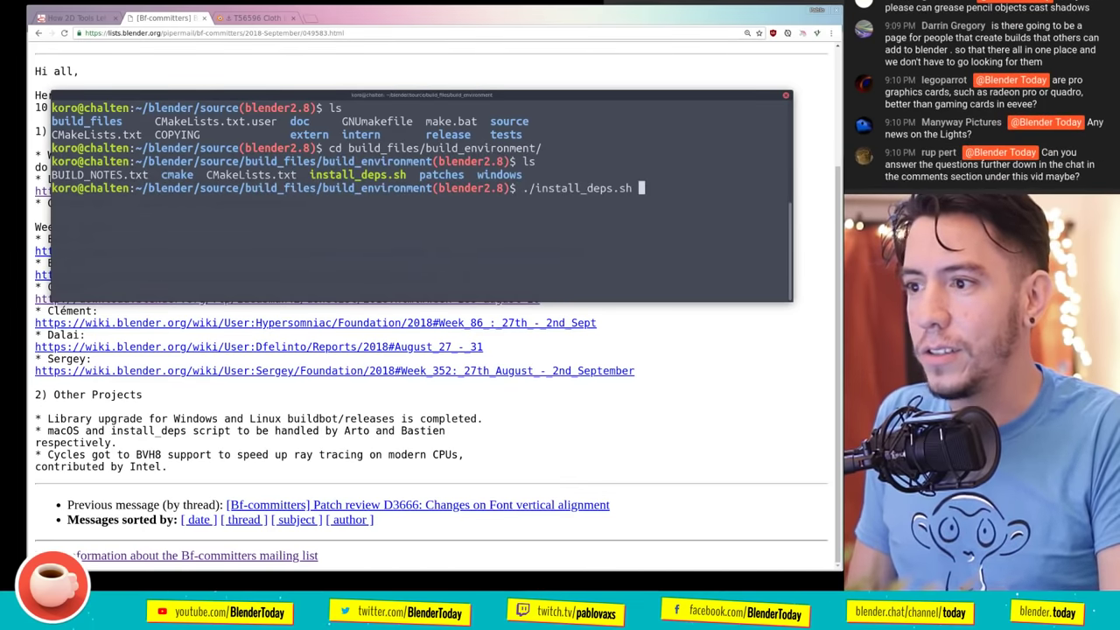
key("ctrl+v")
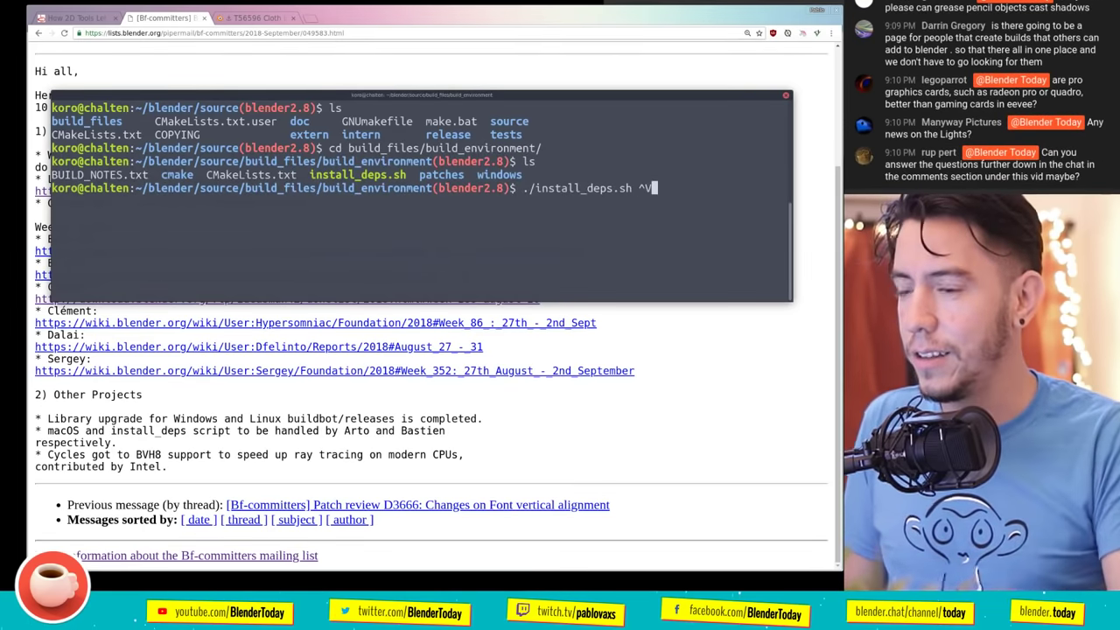
key("ctrl+c")
key("ctrl+c")
key("ctrl+c")
Go back up two directories to the Blender source folder, list its contents and leave the terminal cleared.
type("clear")
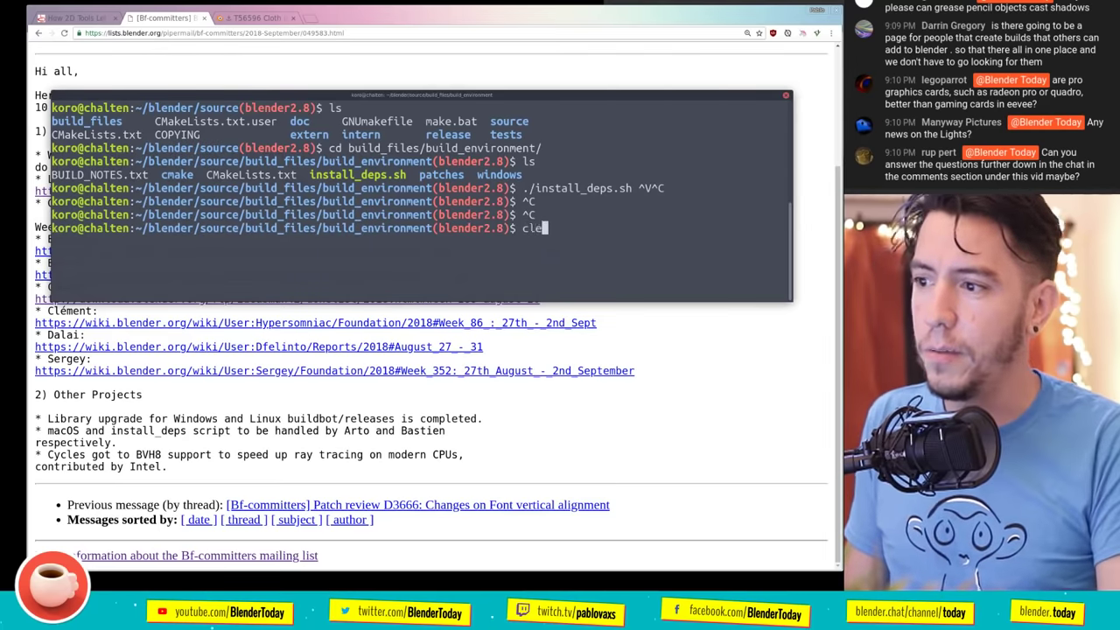
key("Return")
type("cd ..")
key("Return")
type("cd ..")
key("Return")
type("ls")
key("Return")
type("clear")
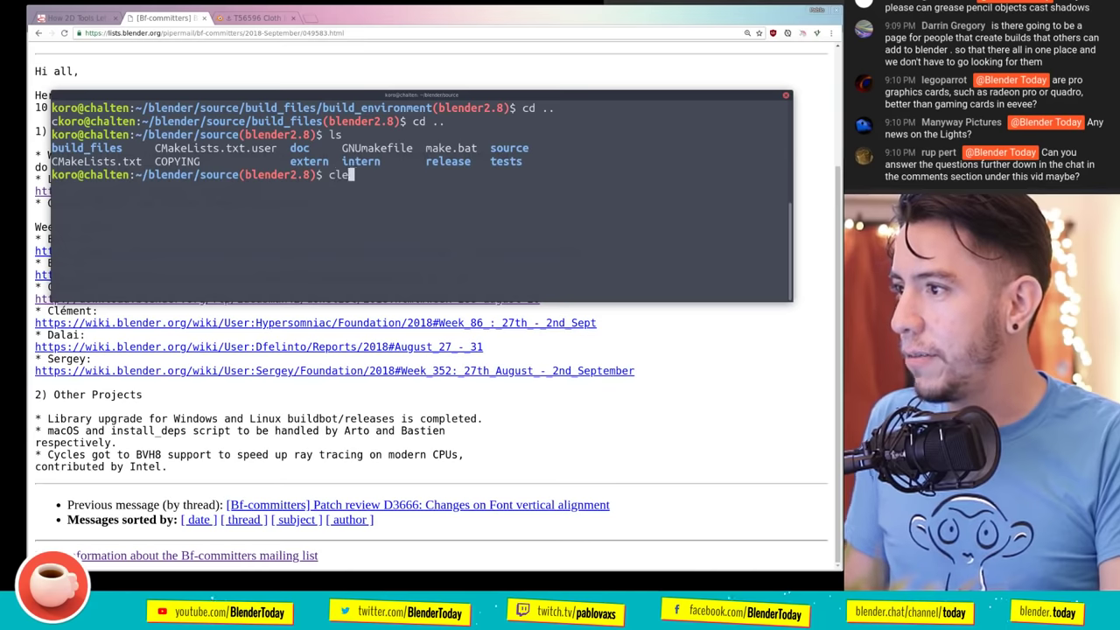
key("Return")
Update the blender2.8 source checkout with git pull.
type("git puu")
key("BackSpace")
type("ll")
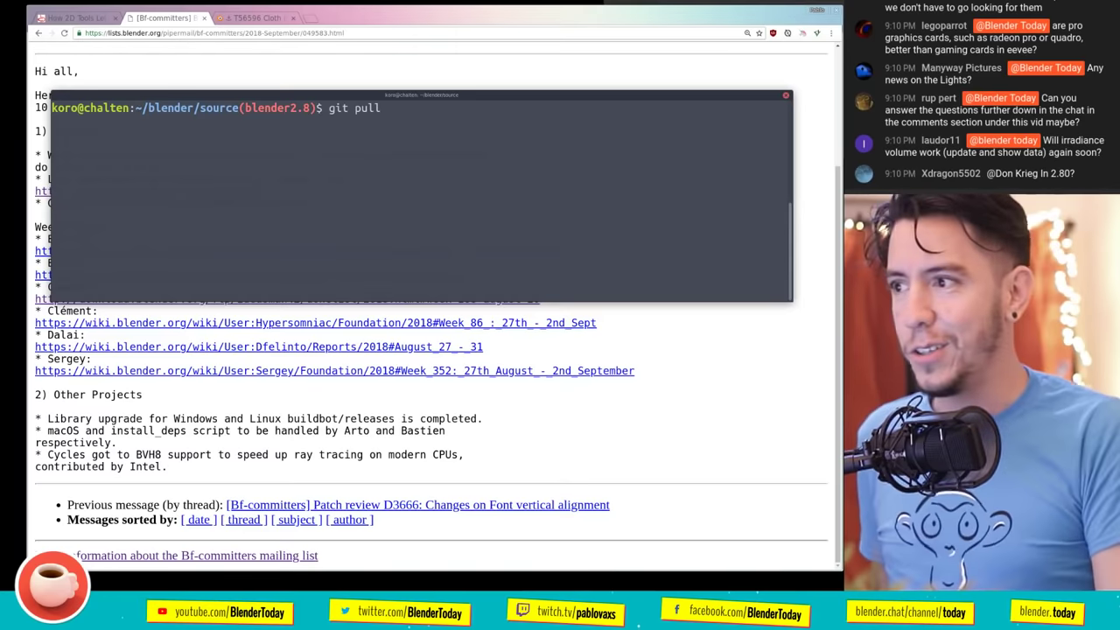
key("Return")
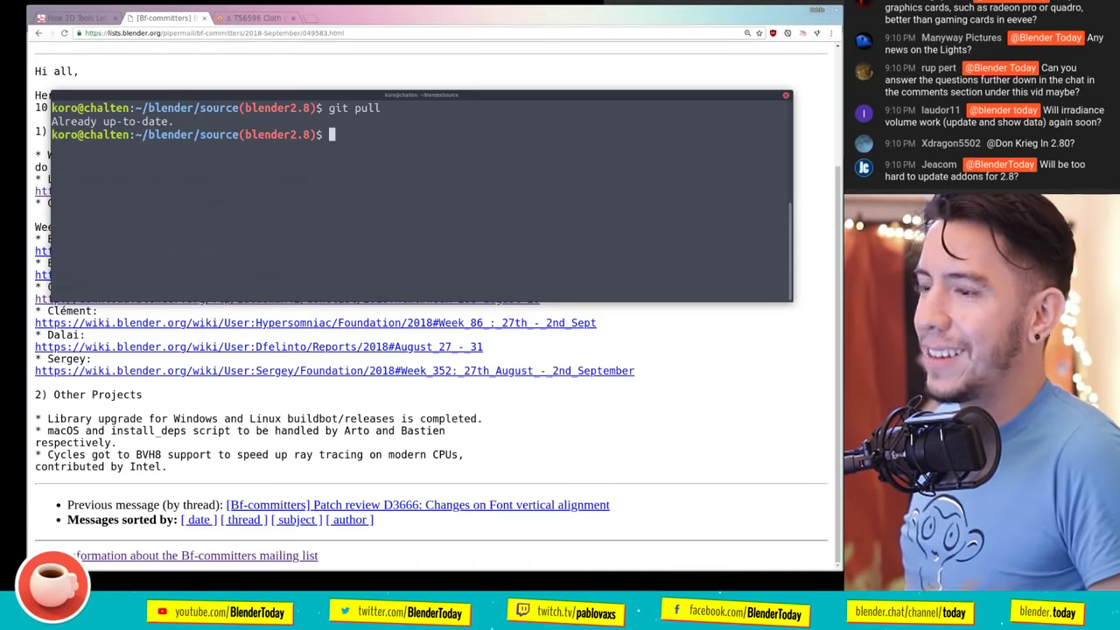
Show the commit history with git log, enlarge the terminal window and look through the latest commits.
type("git log")
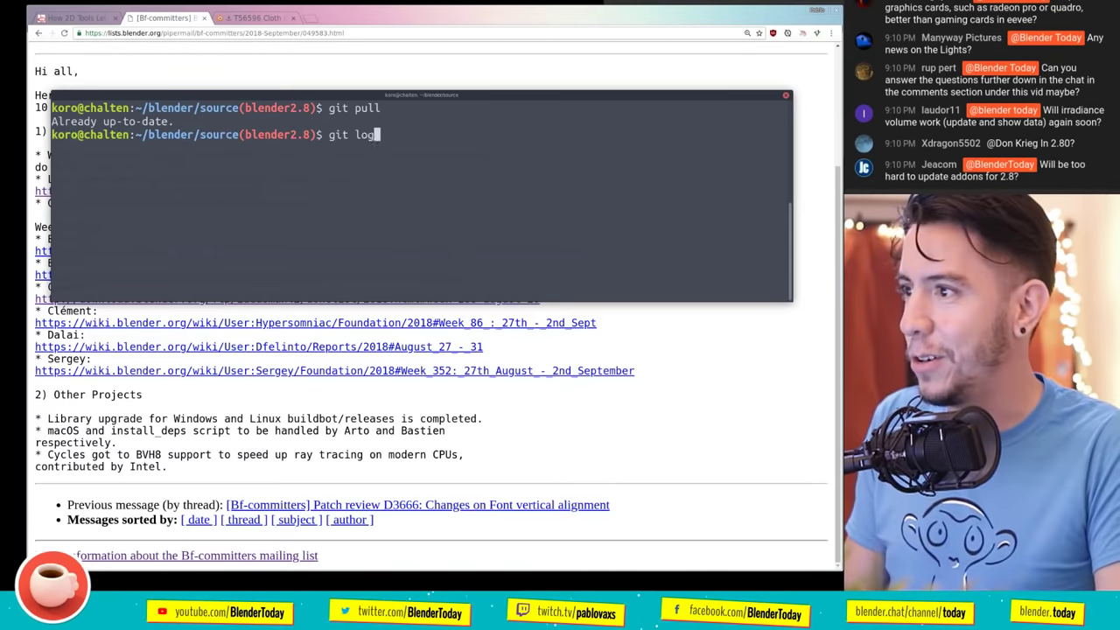
key("Return")
right_click_drag(725, 327, 732, 391, "alt")
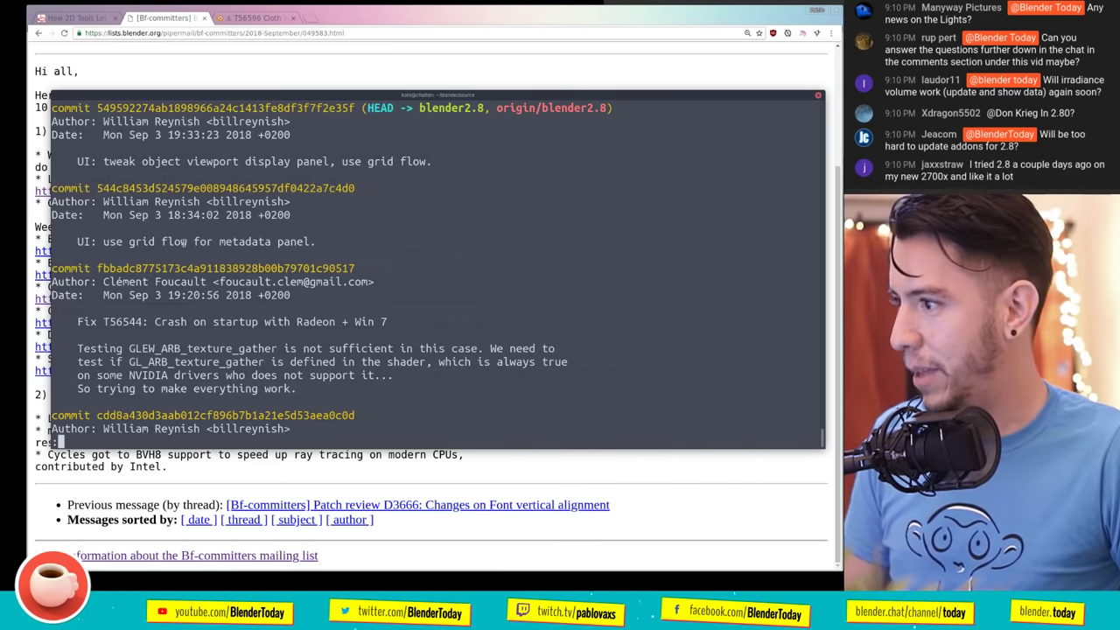
scroll(329, 252, "down", 3)
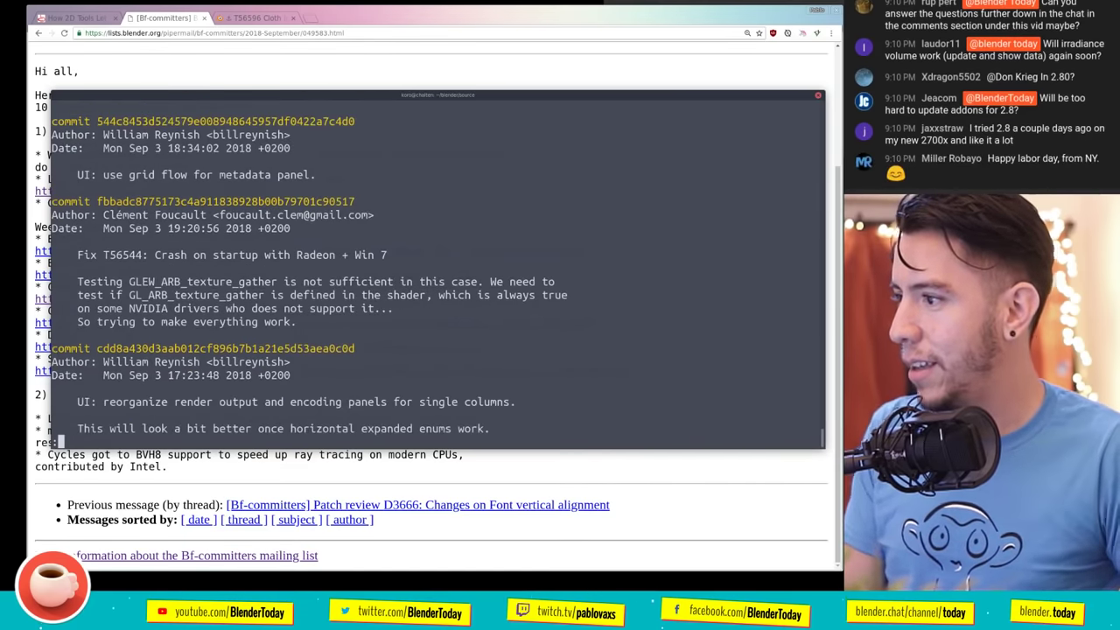
Read further down the commit log, looking through the blender2.8 fixes and UI changes around 3 September 2018.
scroll(329, 253, "down", 1)
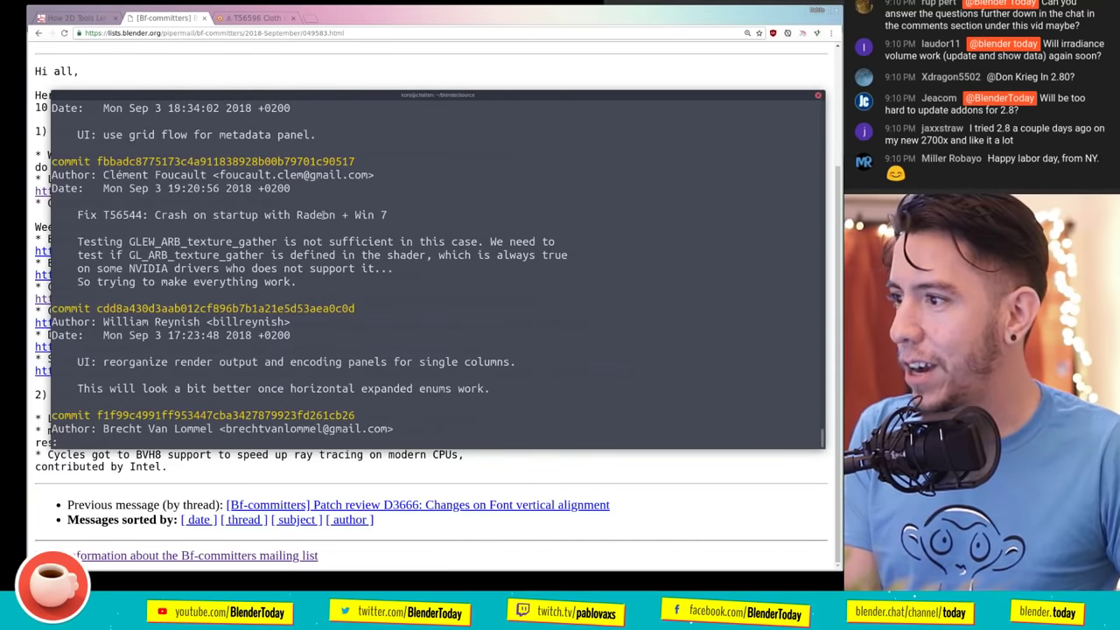
double_click(323, 215)
left_click(389, 218)
scroll(400, 216, "down", 3)
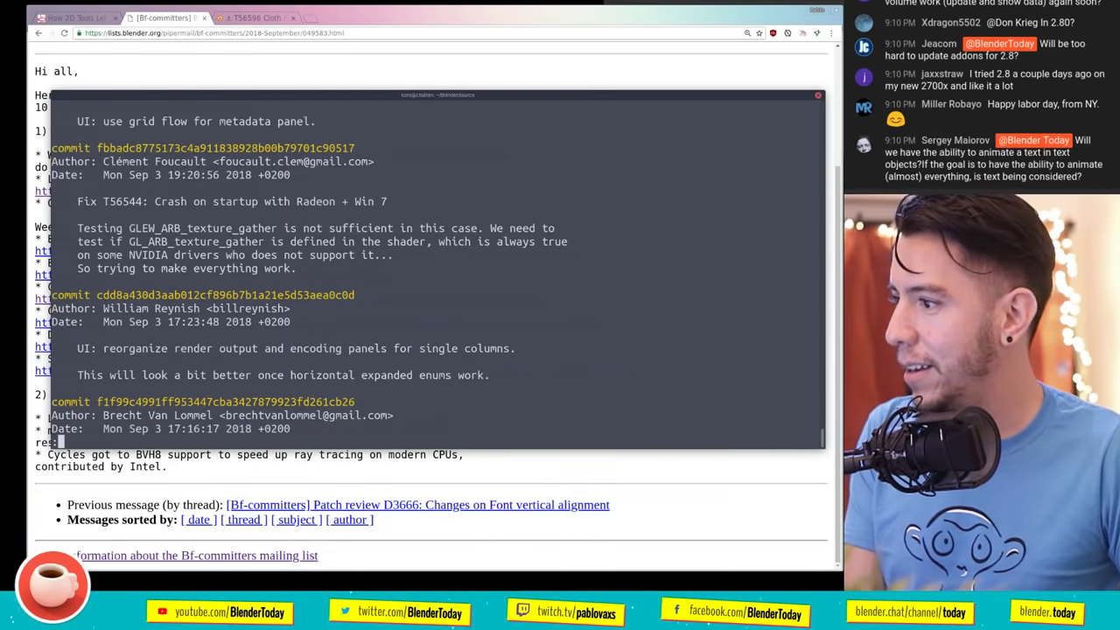
scroll(379, 269, "down", 5)
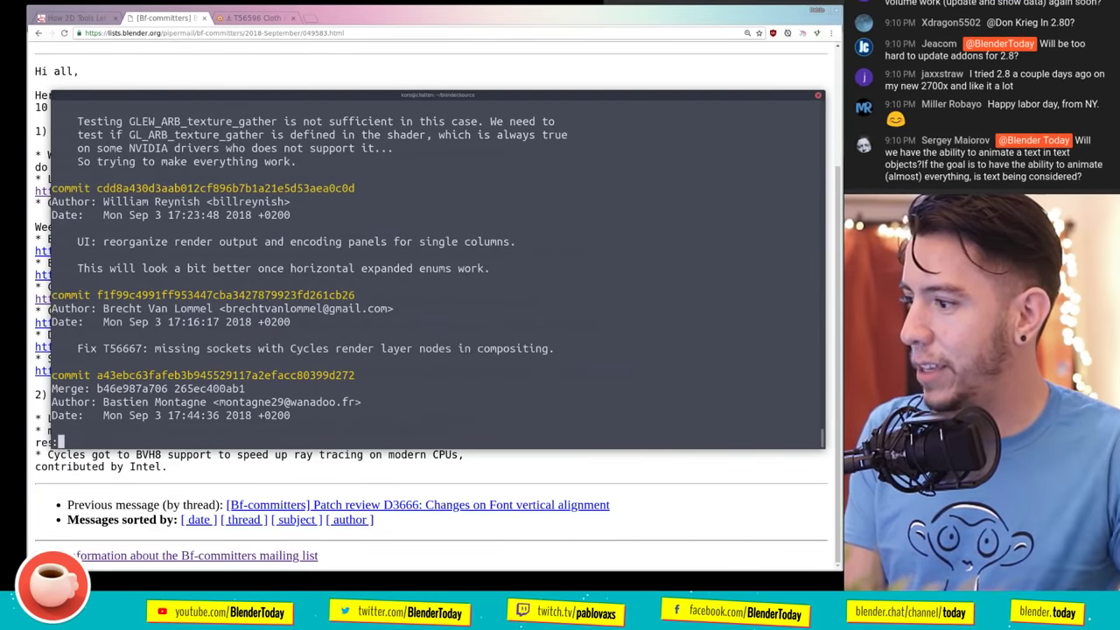
scroll(437, 271, "down", 8)
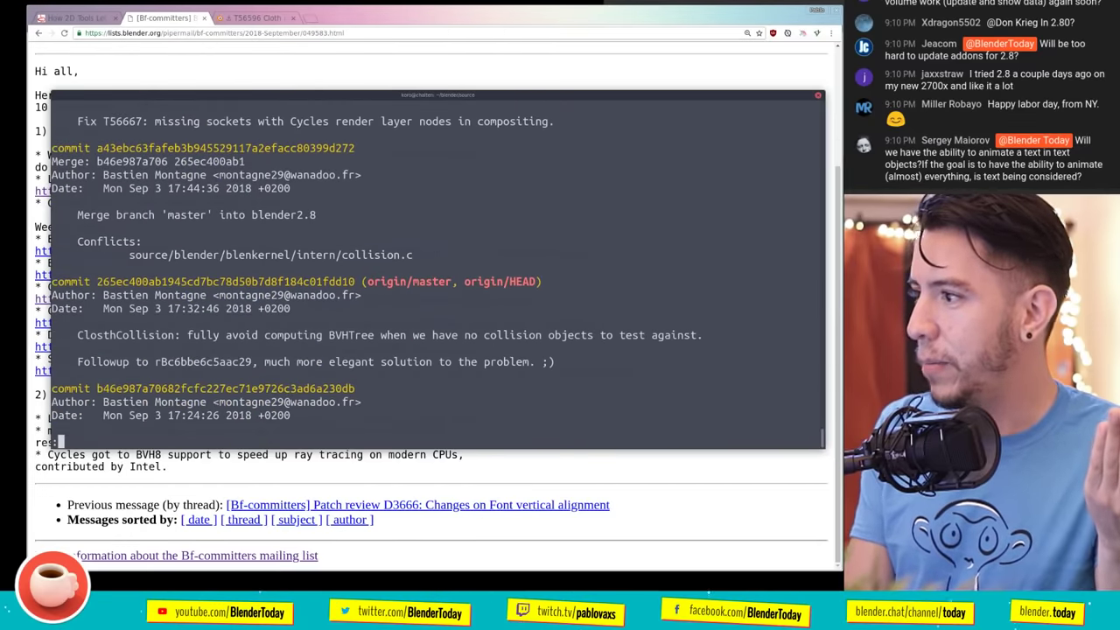
scroll(438, 271, "down", 9)
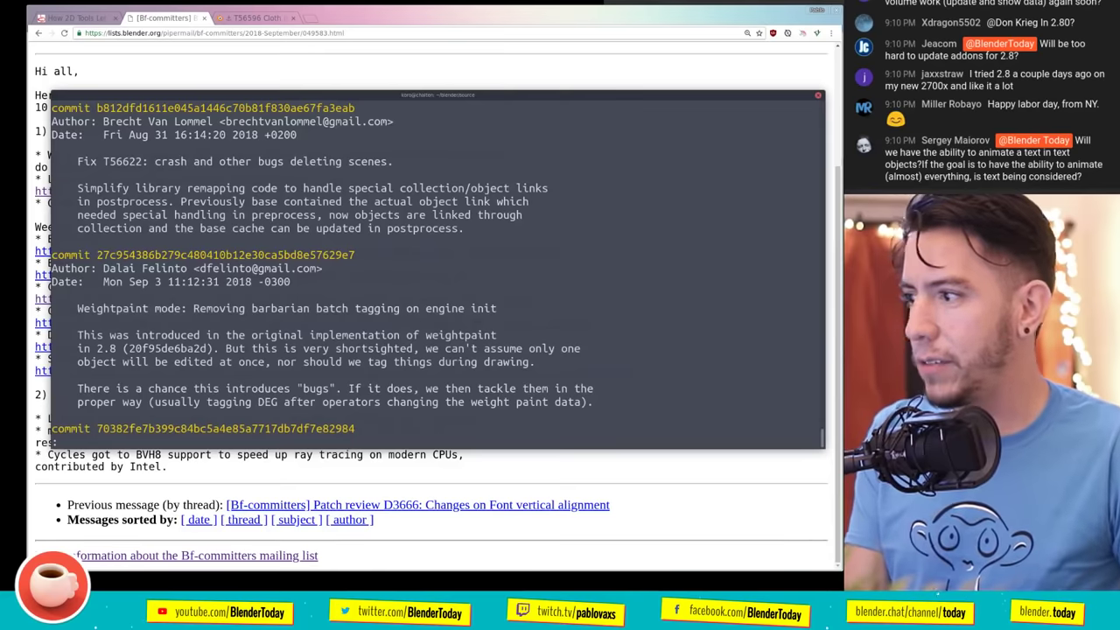
scroll(516, 200, "down", 7)
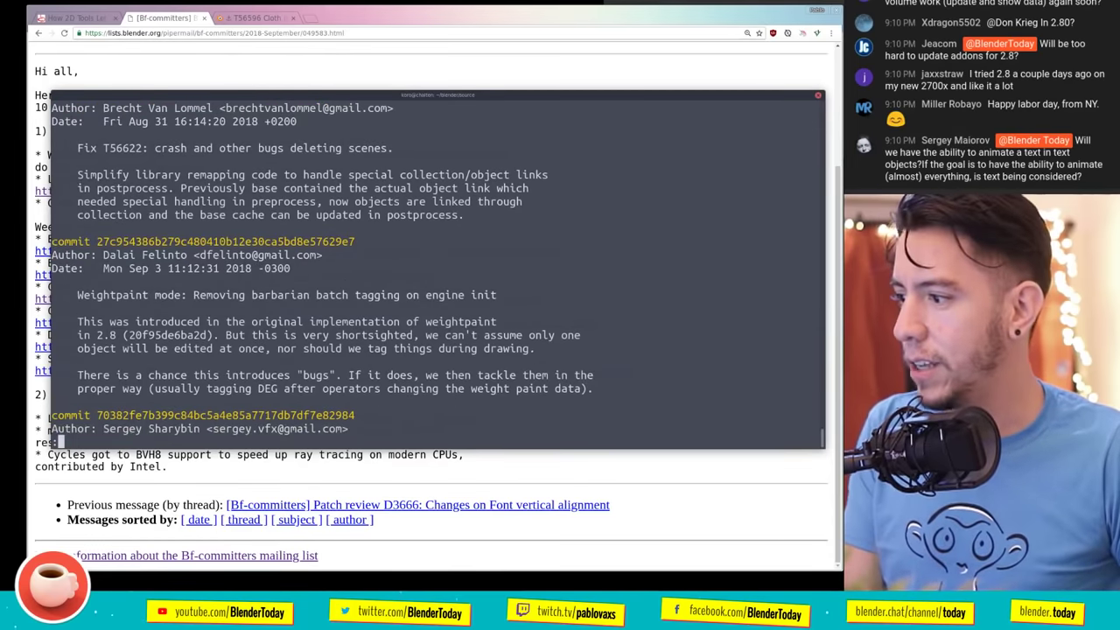
Quit the commit log, clear the terminal, and shrink its window to uncover the meeting notes.
key("Escape")
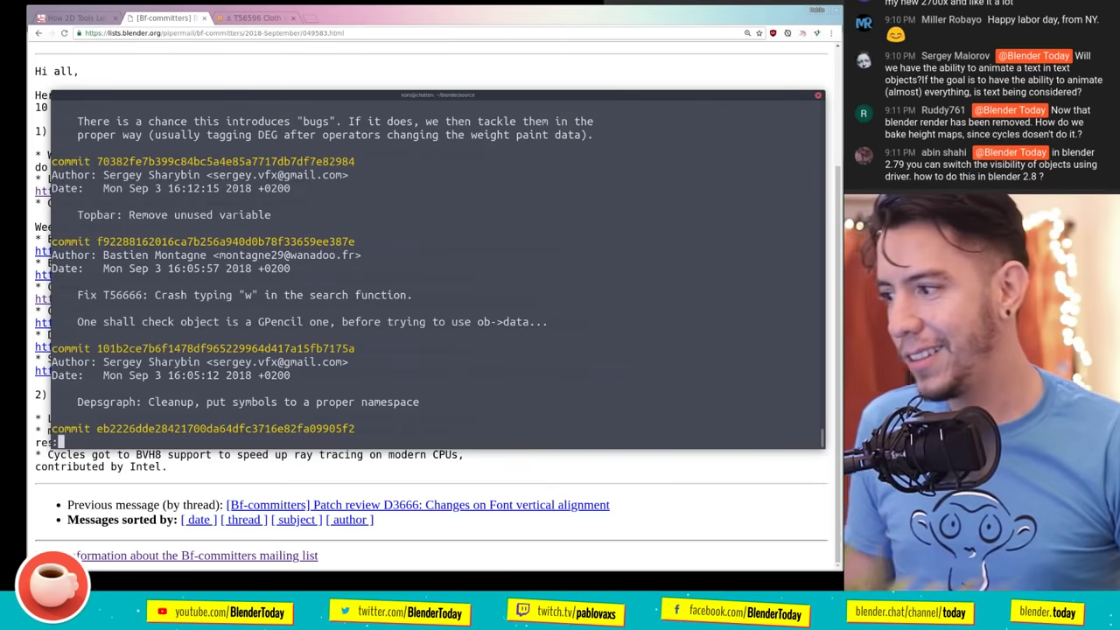
type("qw")
key("ctrl+c")
key("ctrl+c")
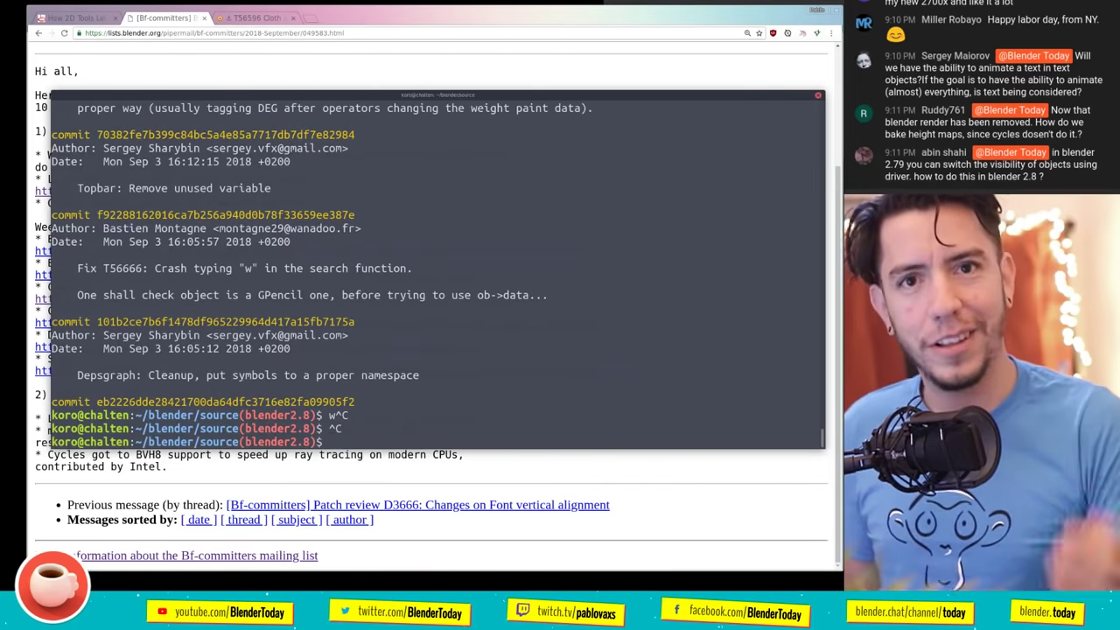
type("ck")
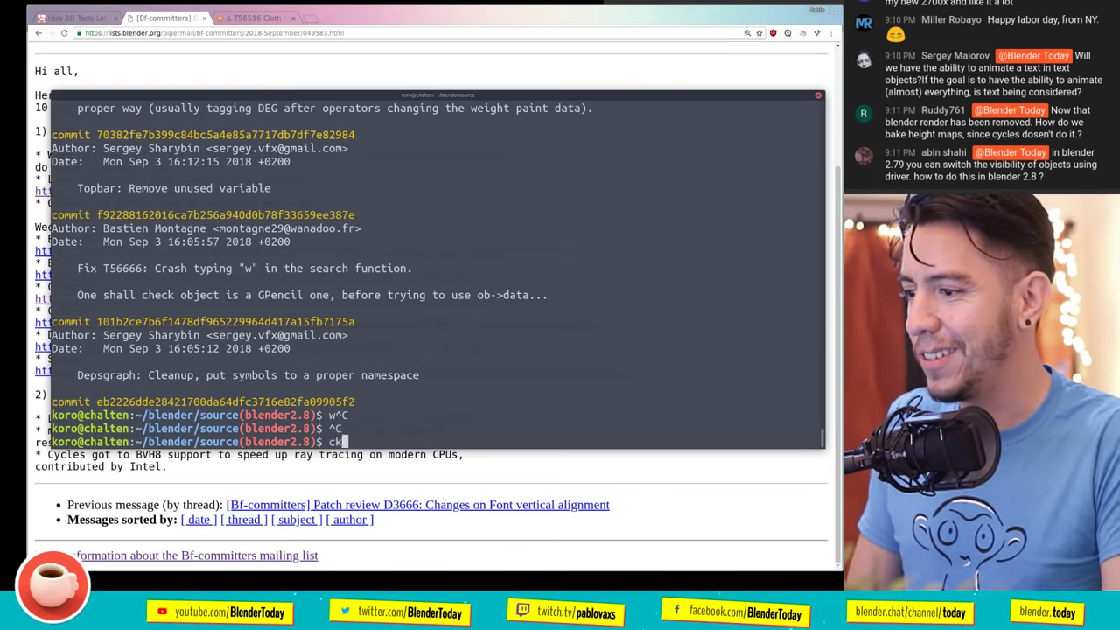
key("ctrl+c")
key("ctrl+l")
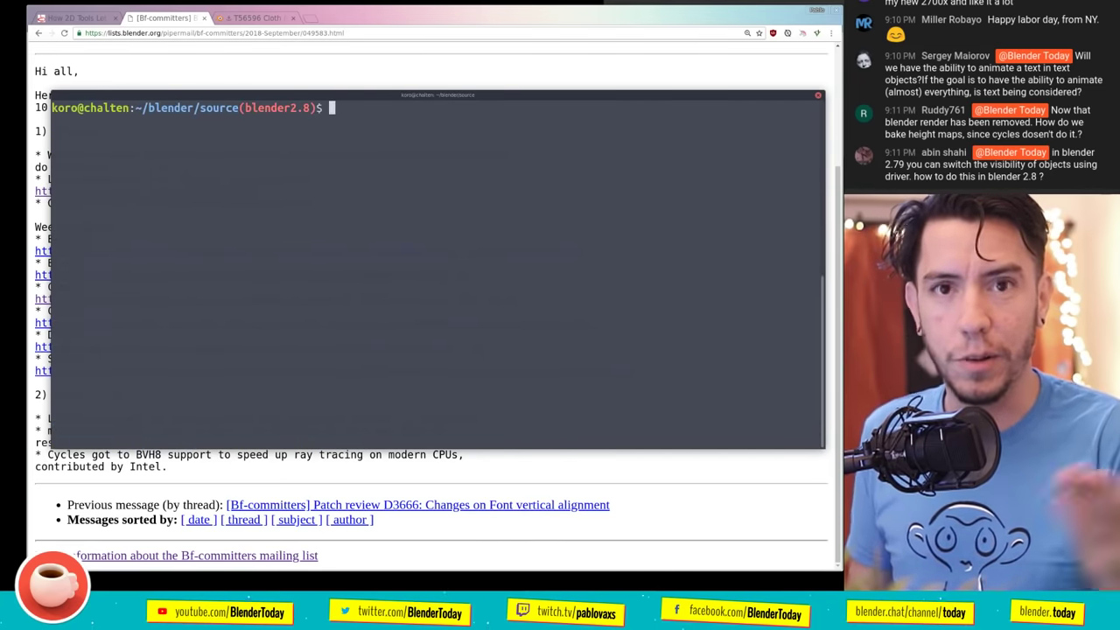
right_click_drag(715, 418, 585, 325, "alt")
left_click_drag(585, 325, 556, 303, "alt")
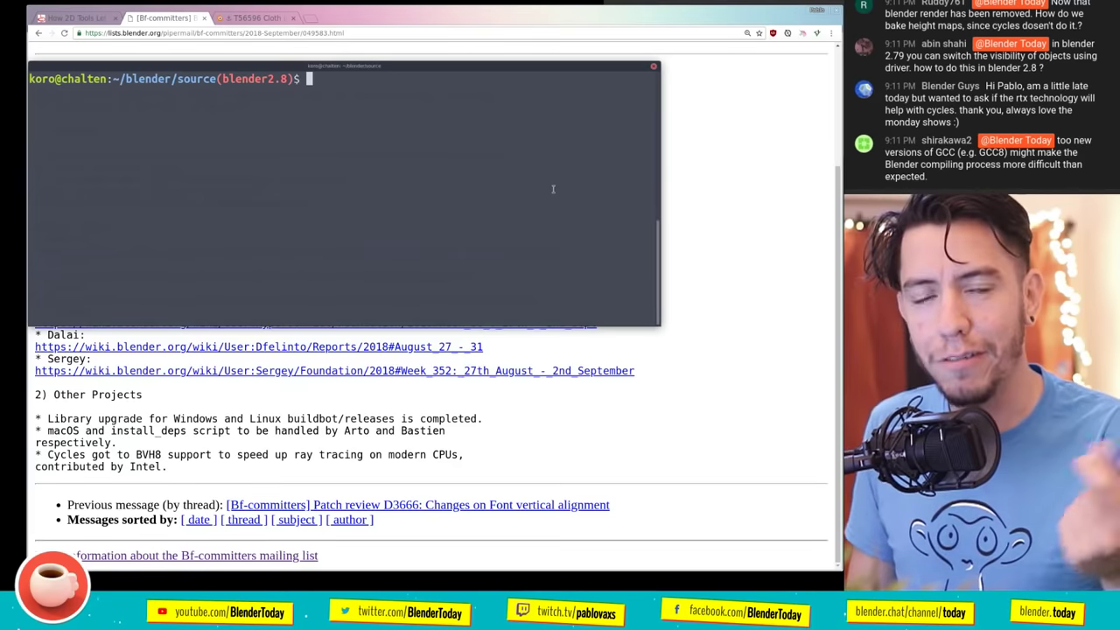
Switch to Blender, dismiss the splash screen and load the factory settings.
key("alt+Tab")
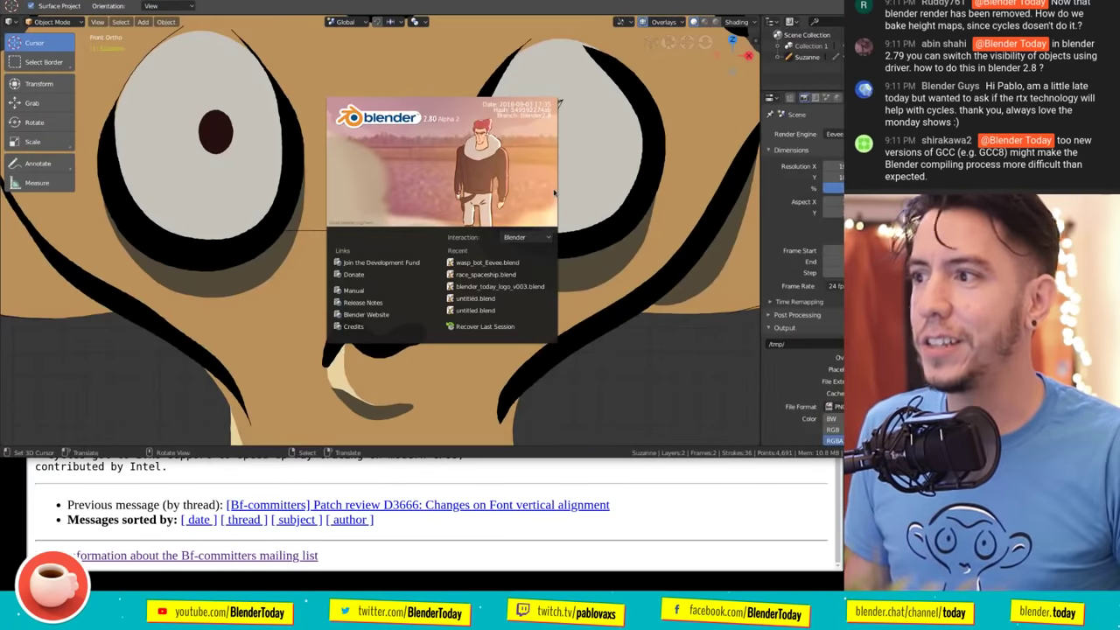
left_click(555, 194)
left_click(24, 1)
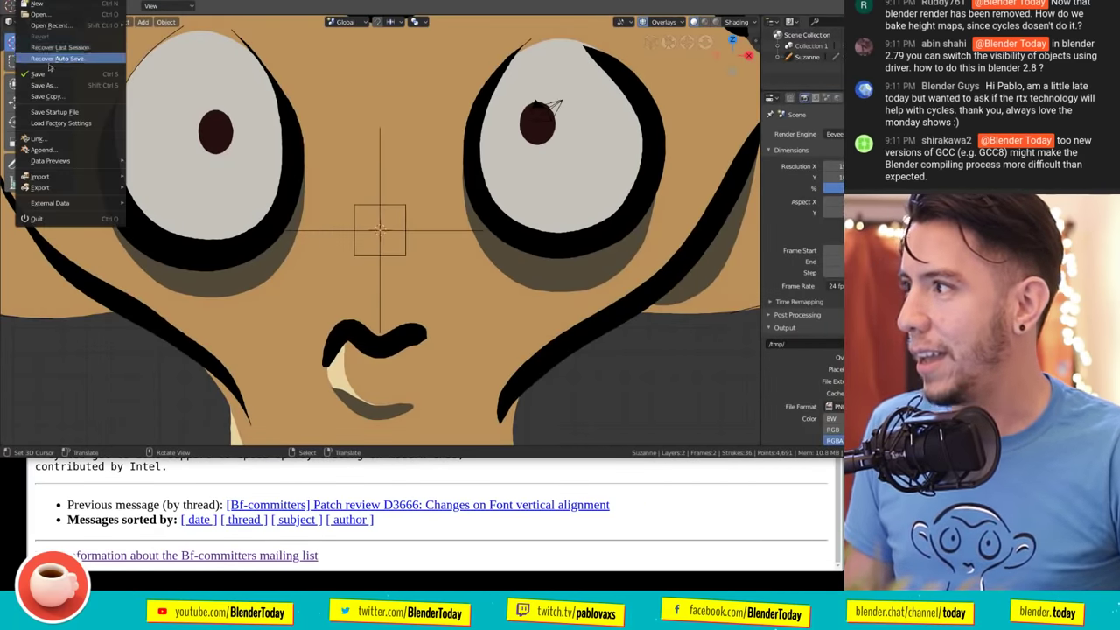
left_click(68, 120)
left_click(68, 121)
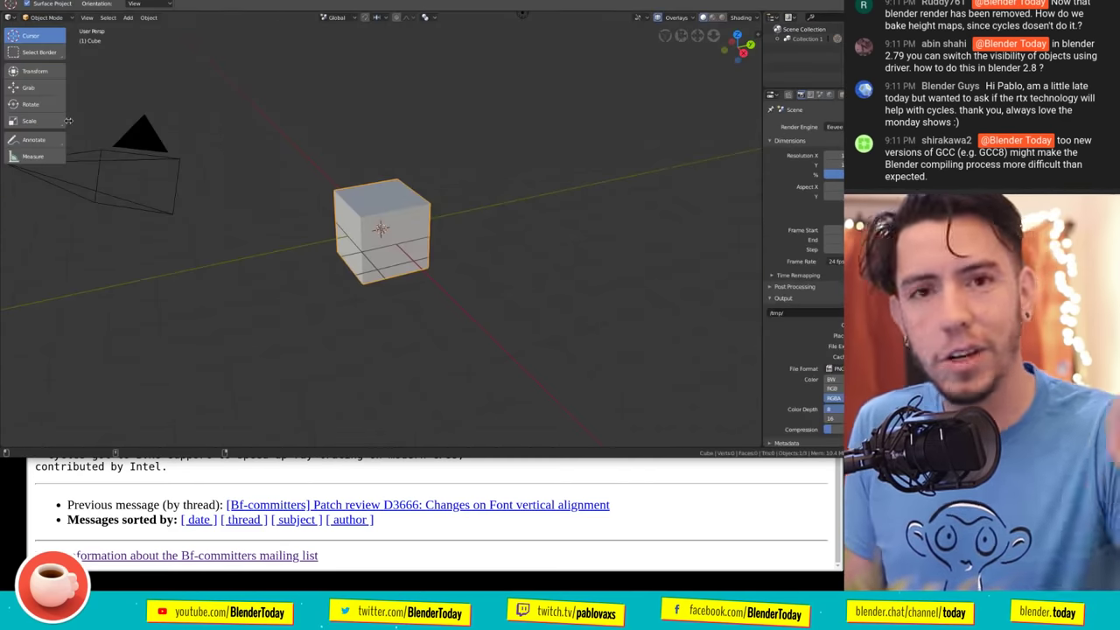
Enlarge the Blender window and try to save the default scene as the startup file.
right_click_drag(722, 330, 717, 361, "super")
left_click(24, 1)
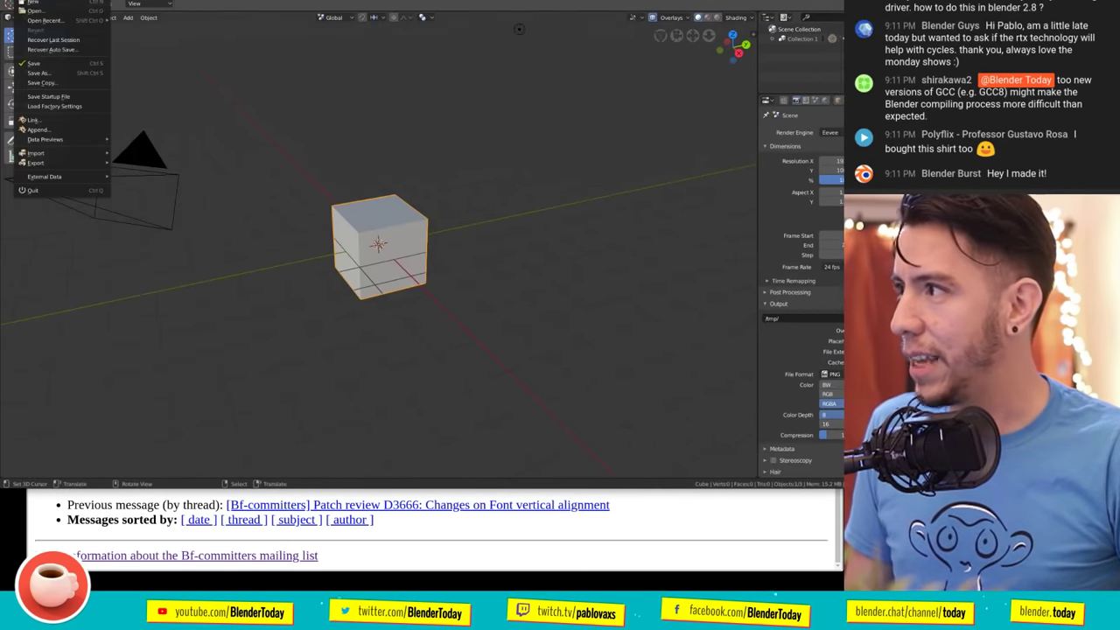
left_click(48, 96)
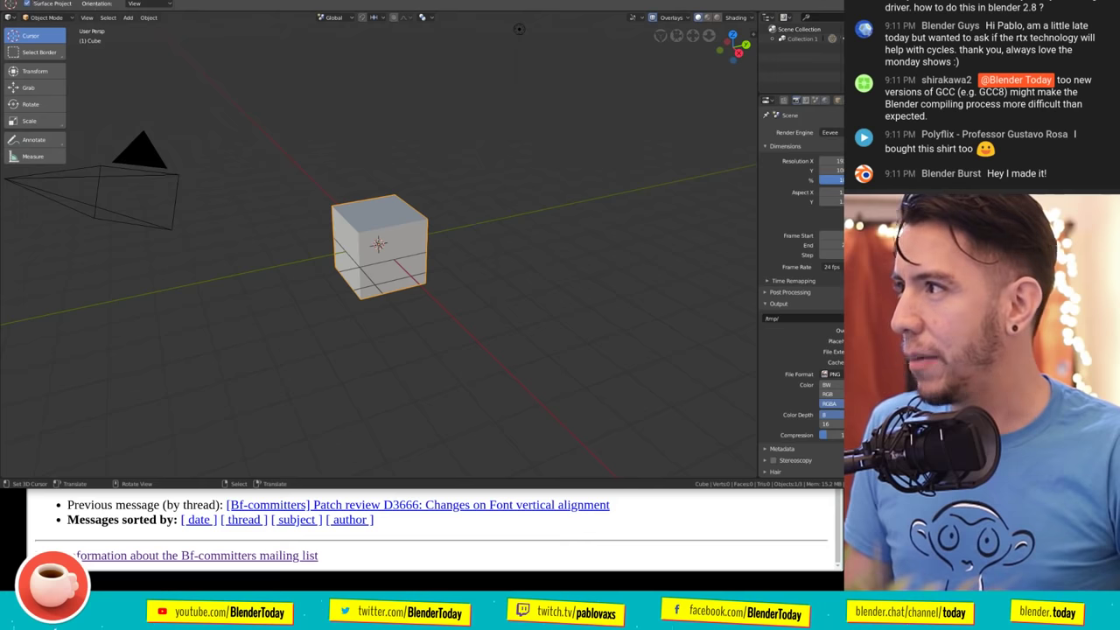
left_click(27, 3)
left_click(52, 144)
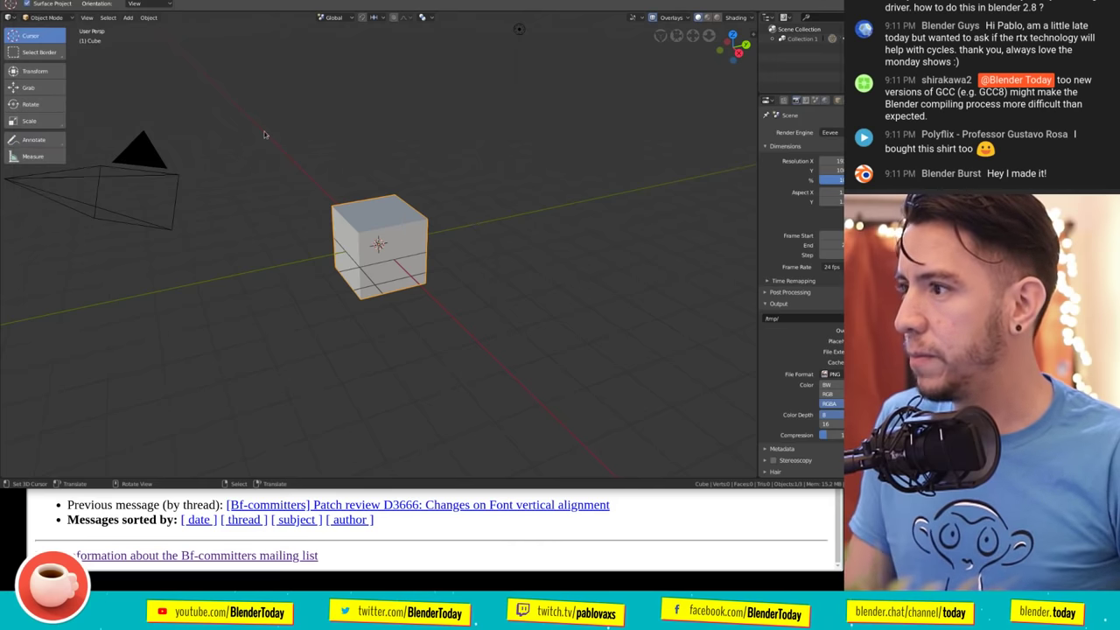
Place the 3D cursor in the empty space between the camera and the cube.
left_click(259, 184)
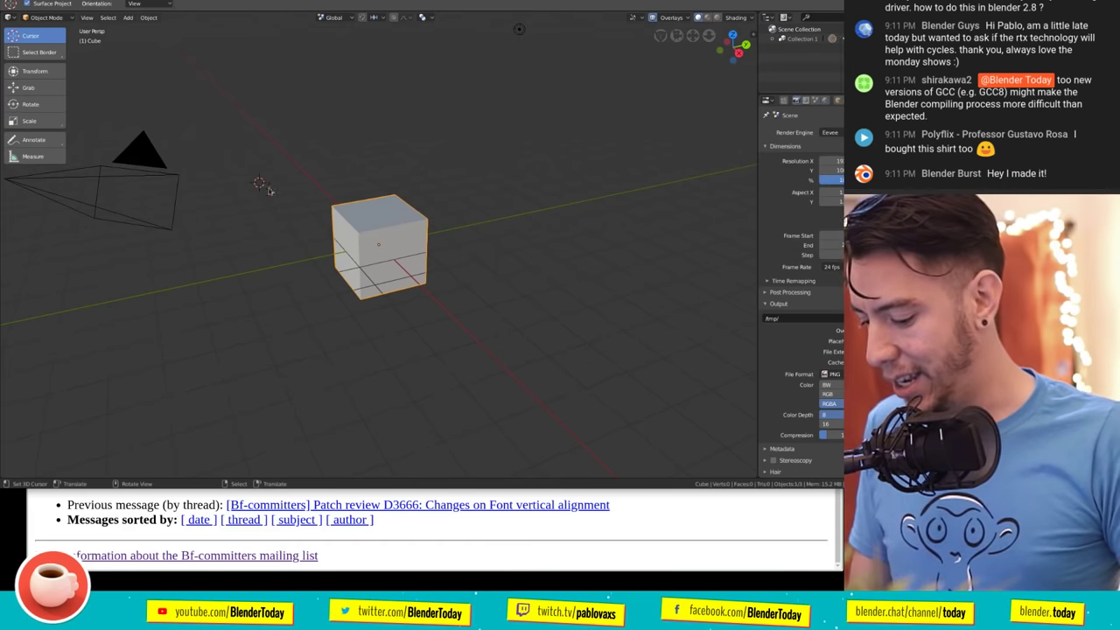
right_click(415, 144)
left_click(406, 214)
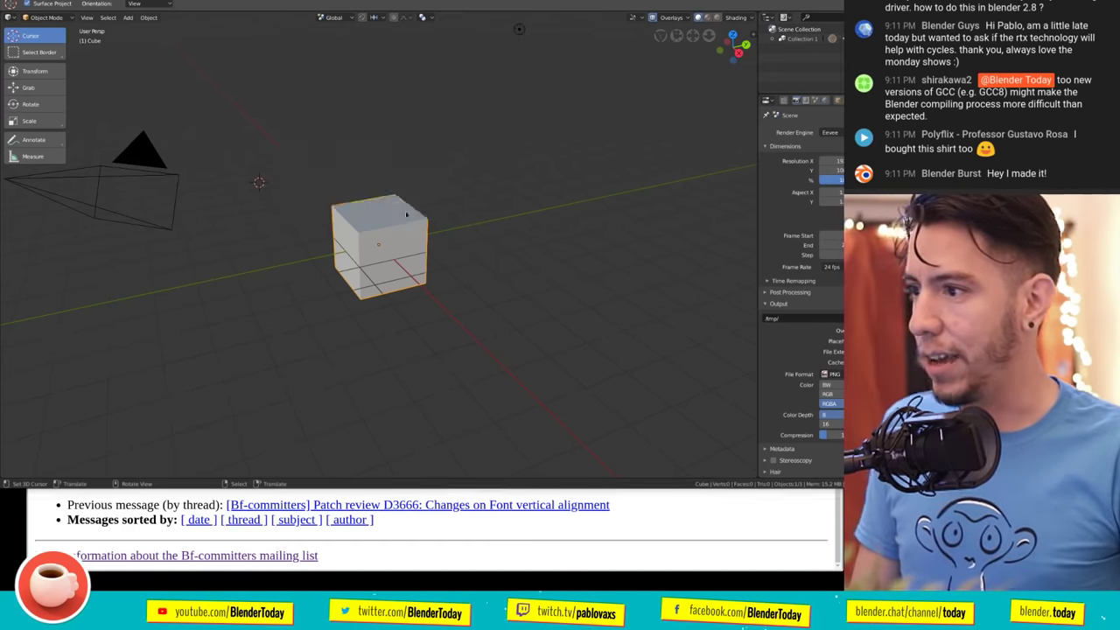
Set the interface display scale to 1.20 in the user preferences, and refit the Blender window so its top bar is in view.
key("ctrl+alt+u")
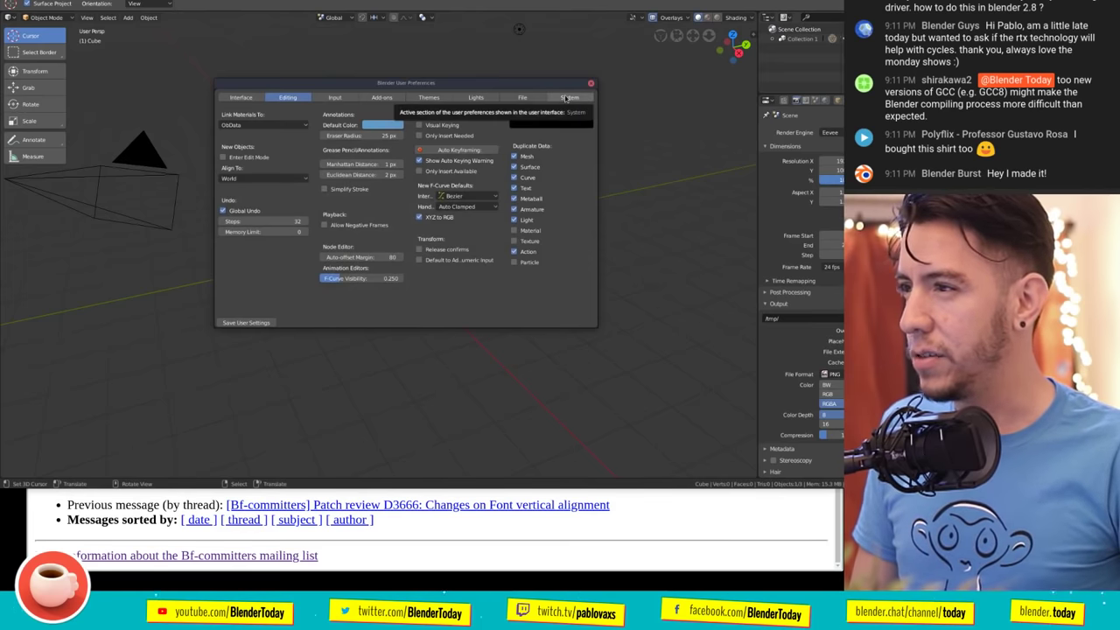
left_click(241, 99)
mouse_move(261, 123)
left_mouse_down()
mouse_move(284, 123)
mouse_move(267, 131)
mouse_move(278, 133)
left_mouse_up()
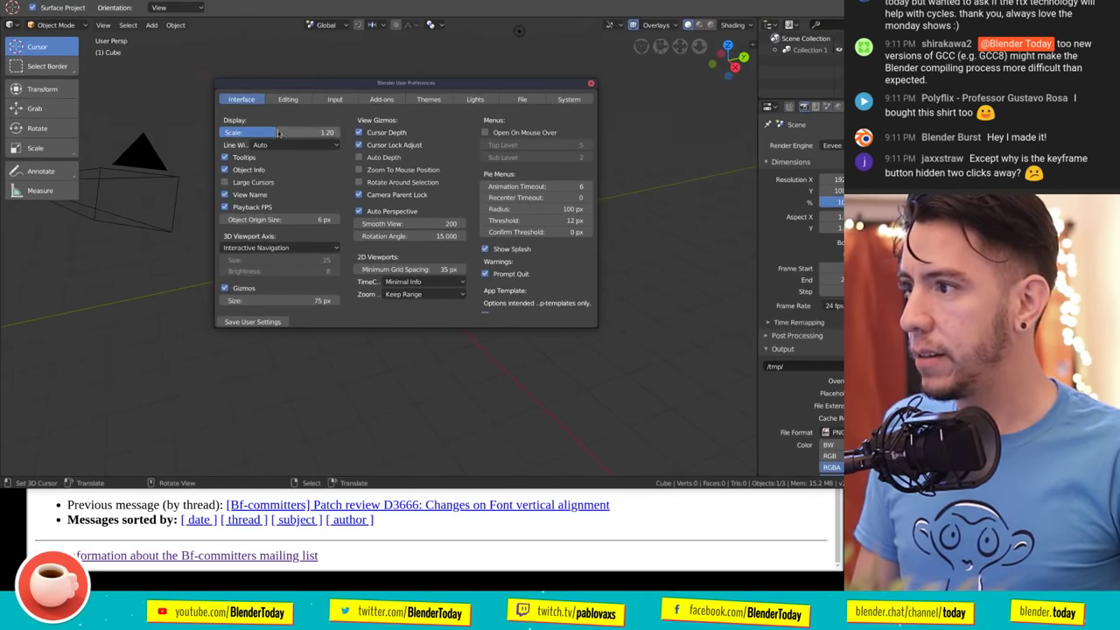
left_click(591, 83)
right_click_drag(783, 351, 740, 413, "super")
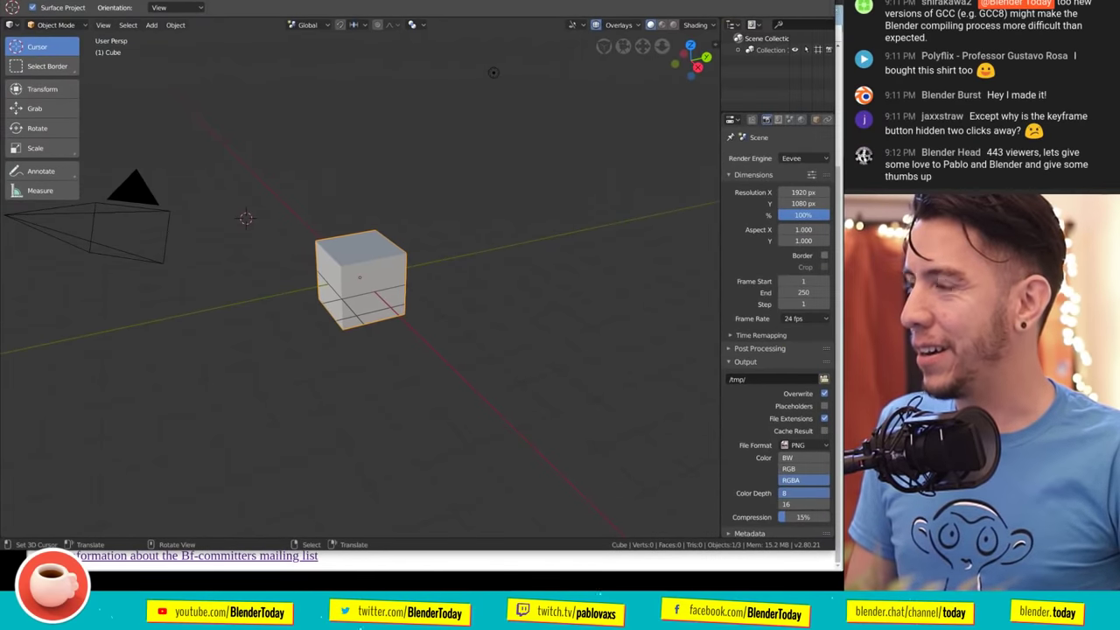
mouse_move(474, 51)
right_mouse_down("super")
mouse_move(482, 75)
mouse_move(483, 64)
right_mouse_up("super")
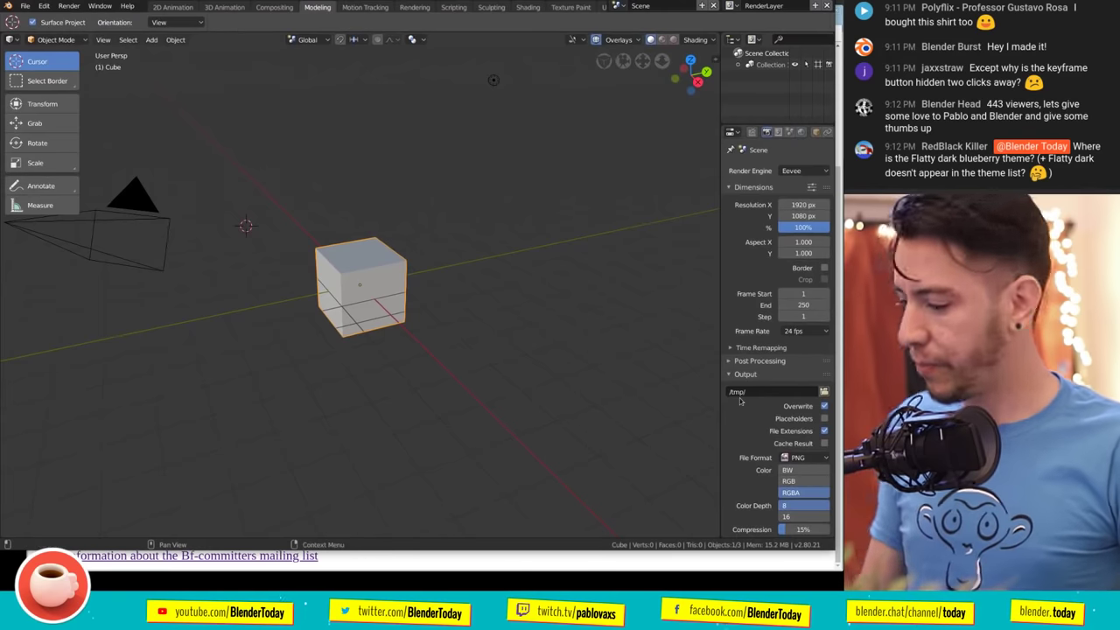